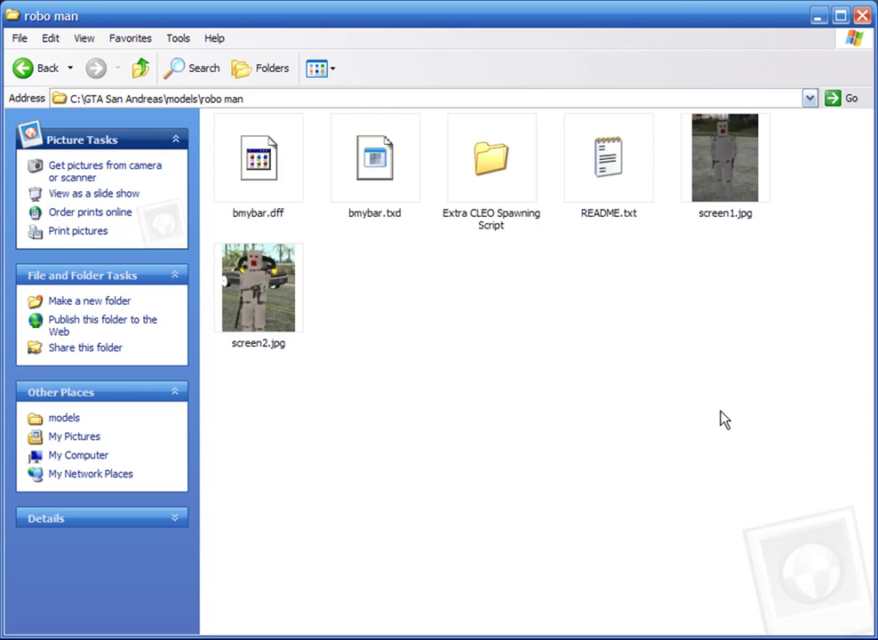
drag(760, 433, 582, 337)
drag(668, 392, 535, 307)
drag(754, 364, 395, 313)
click(255, 169)
click(405, 169)
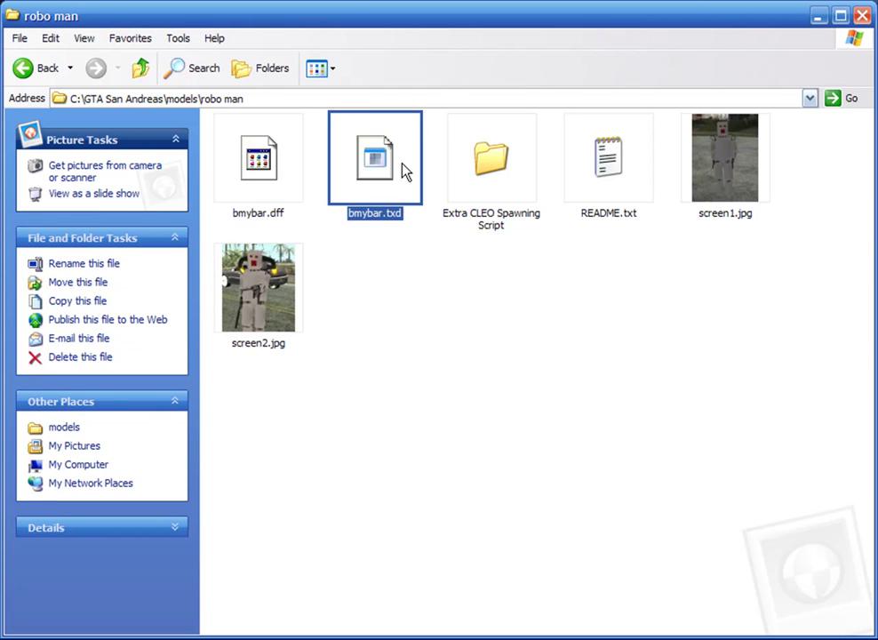
double_click(512, 167)
drag(668, 280, 524, 276)
key(BackSpace)
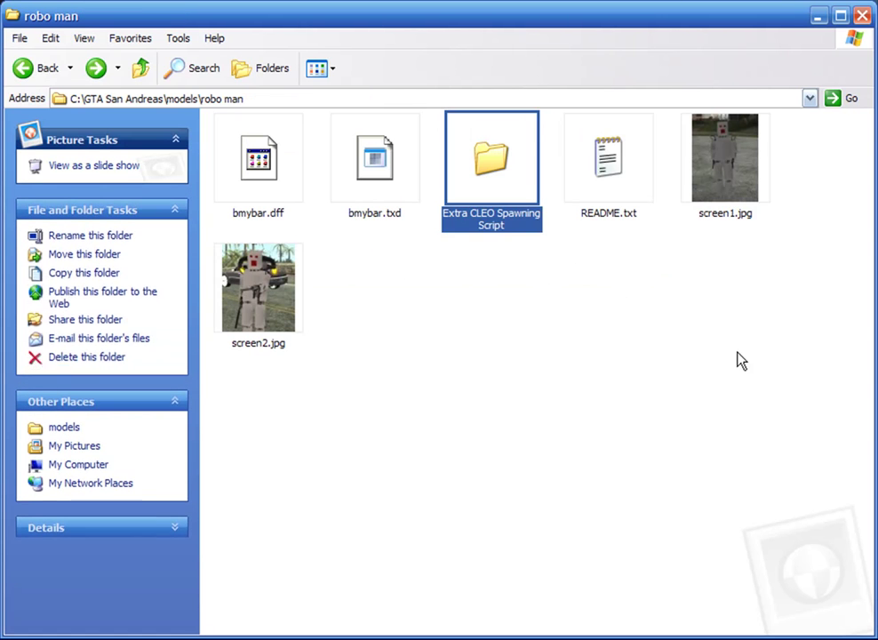
click(647, 237)
click(619, 180)
key(Right)
click(637, 298)
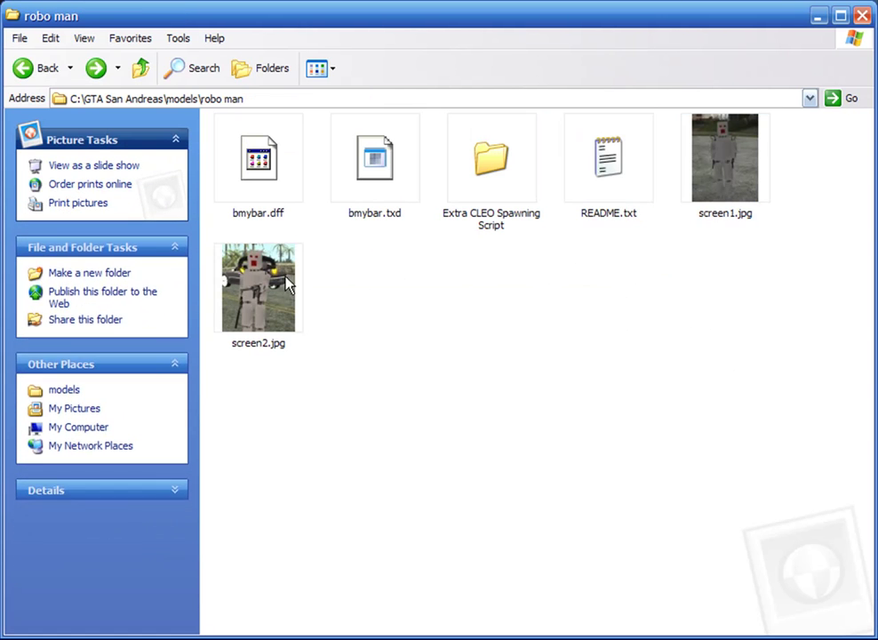
click(619, 181)
double_click(619, 181)
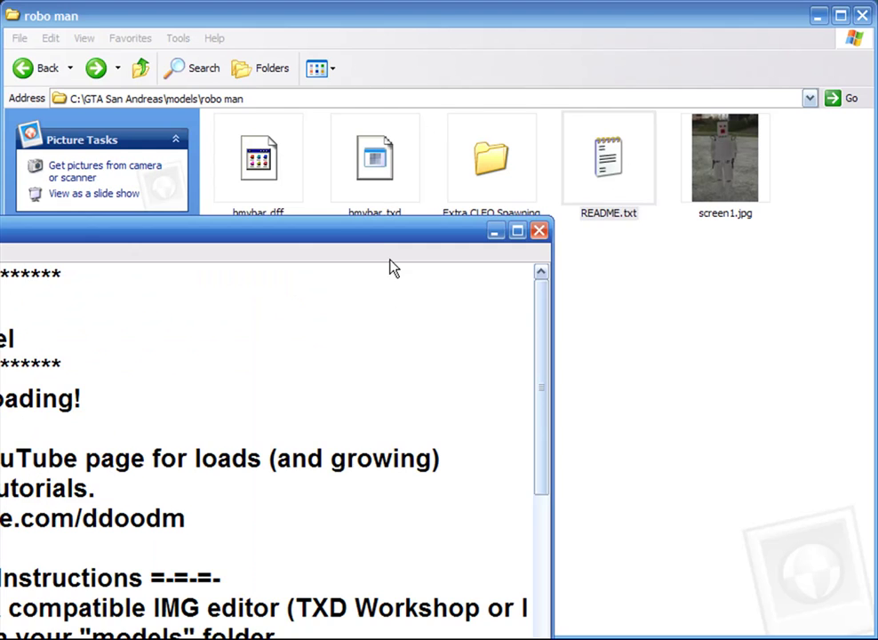
drag(352, 229, 622, 104)
click(489, 331)
scroll(492, 322, down, 4)
scroll(492, 321, up, 4)
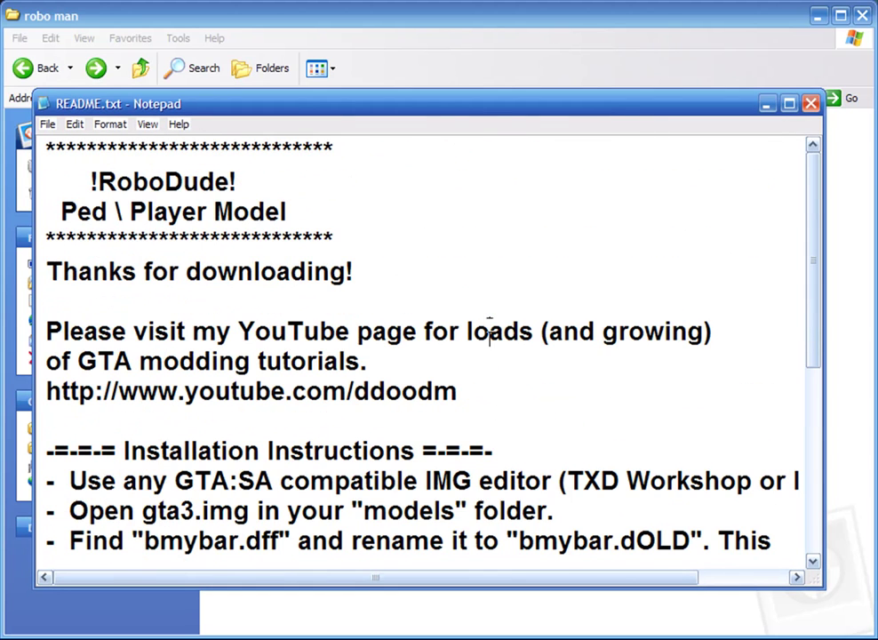
click(810, 104)
click(736, 261)
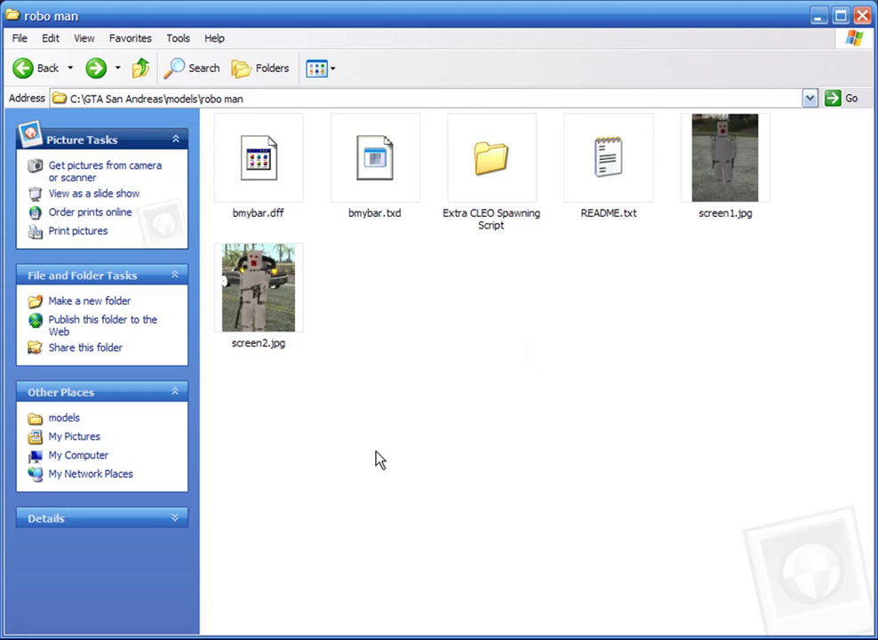
Navigate Windows Explorer to the C:\txd work folder via the address bar
click(422, 458)
click(306, 98)
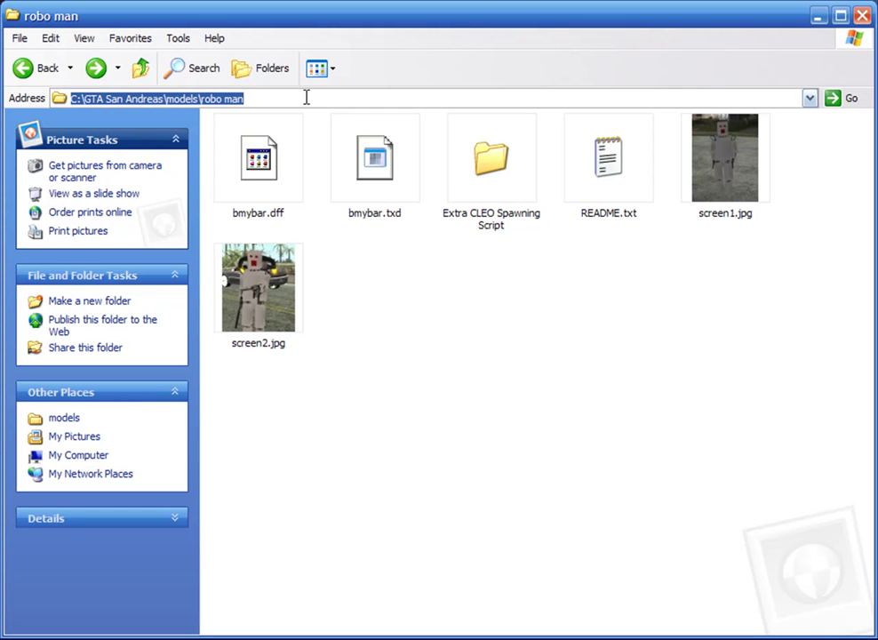
text(C;\)
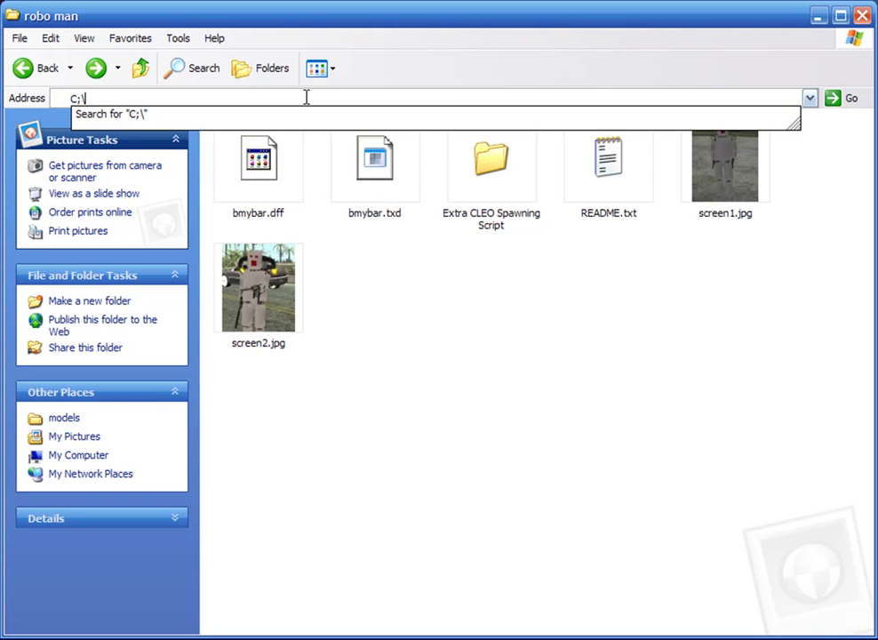
key(BackSpace)
key(BackSpace)
text(:\)
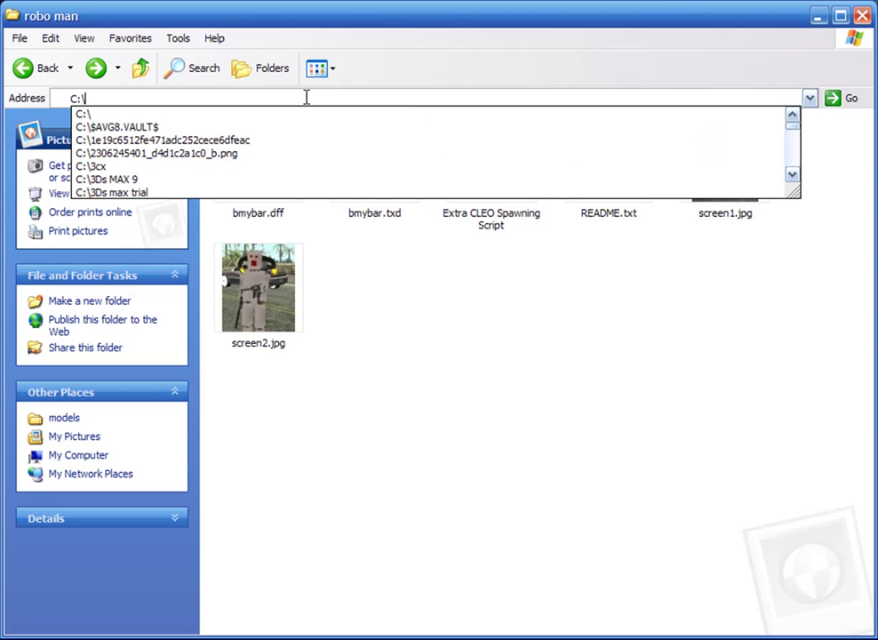
text(txd)
key(Down)
key(Return)
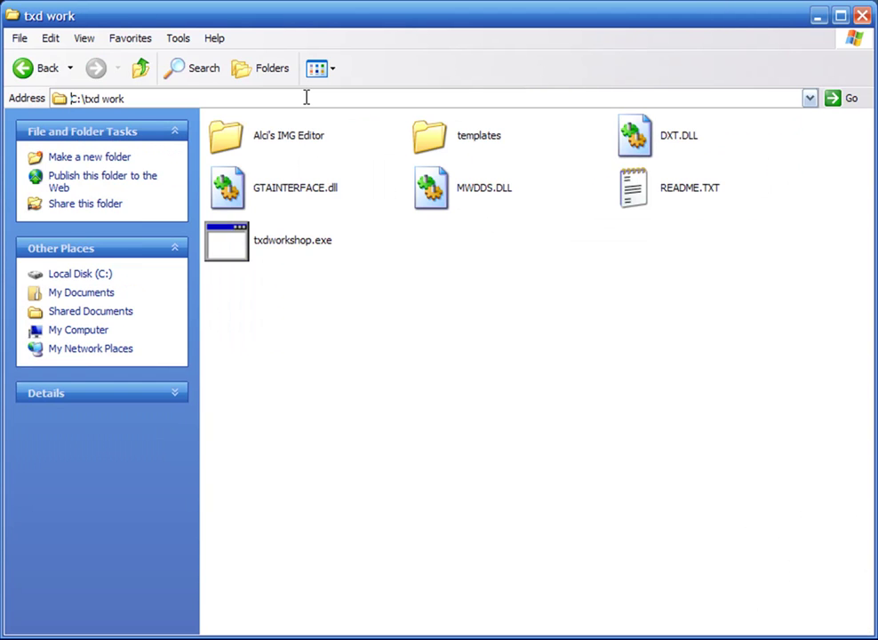
Launch txdworkshop.exe from that folder and bring up its Open IMG dialog
double_click(280, 250)
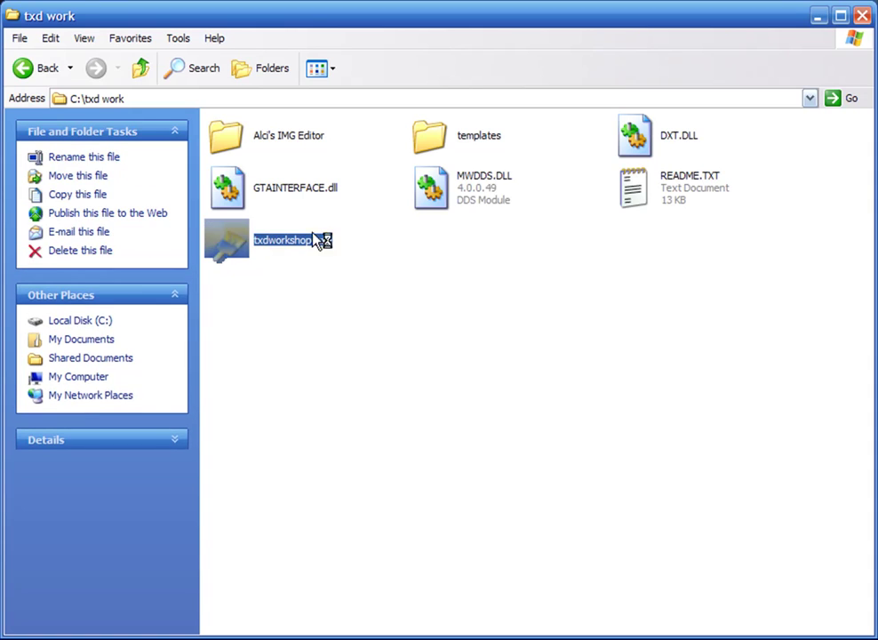
drag(348, 112, 392, 112)
click(161, 153)
Load gta3.img from GTA San Andreas\models into TXD Workshop
click(543, 116)
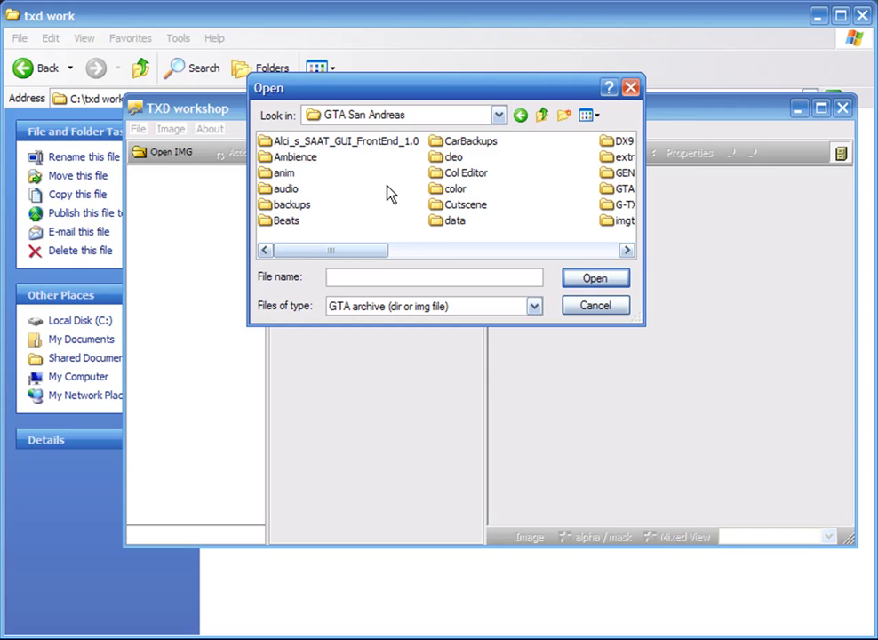
scroll(364, 193, down, 1)
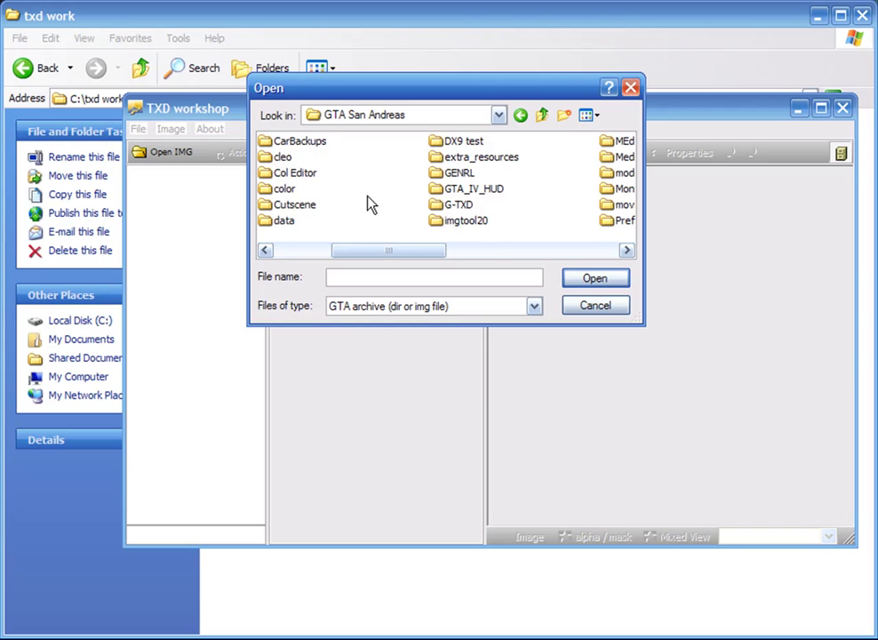
scroll(371, 204, down, 1)
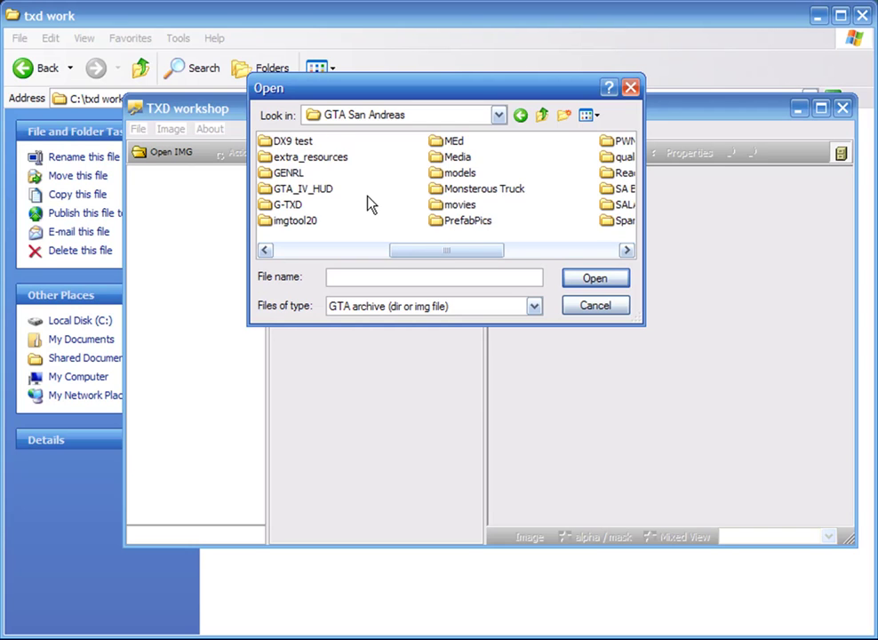
double_click(457, 173)
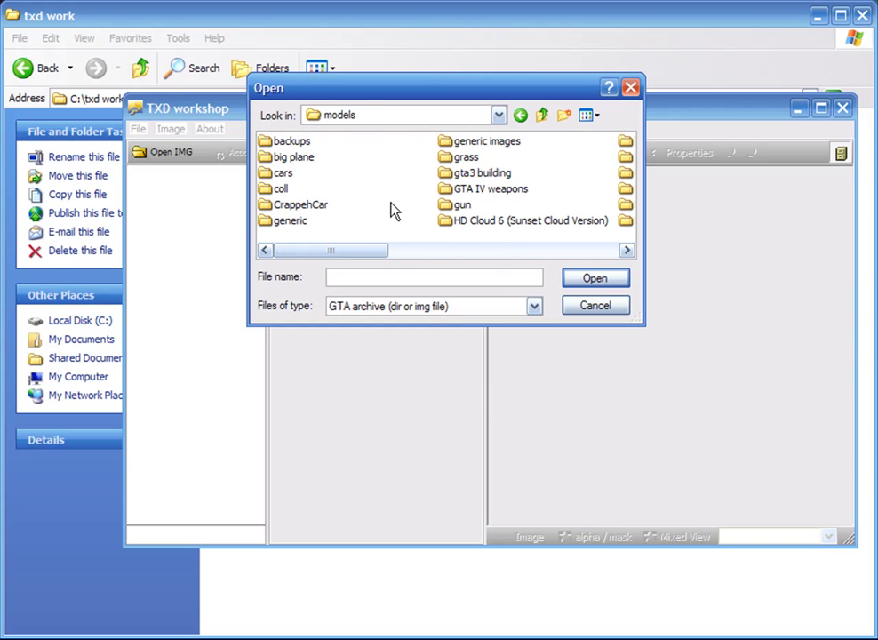
key(g)
key(g)
key(g)
key(g)
key(g)
key(g)
click(576, 277)
drag(255, 191, 260, 328)
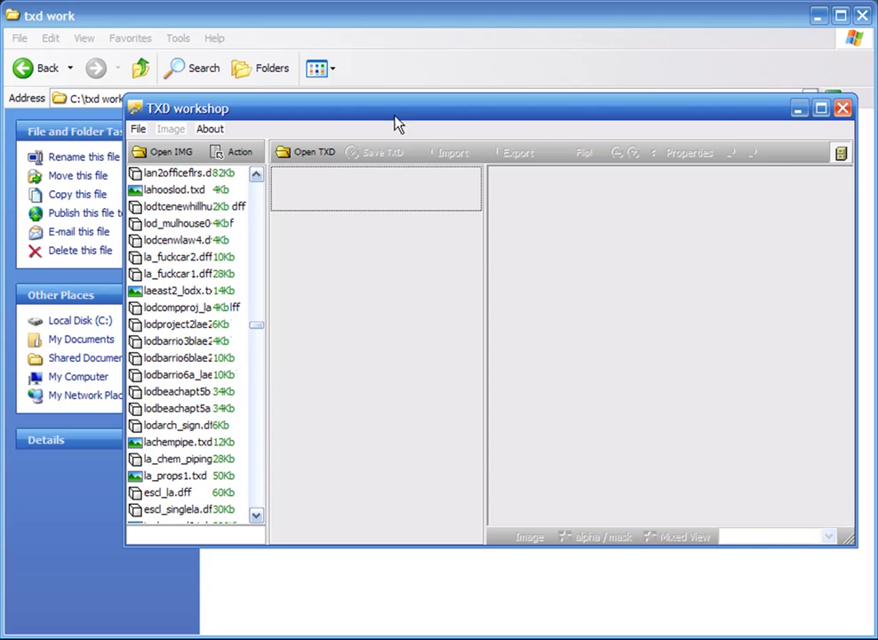
click(472, 57)
Navigate Explorer to the C:\GTA San Andreas folder through the address bar
click(525, 302)
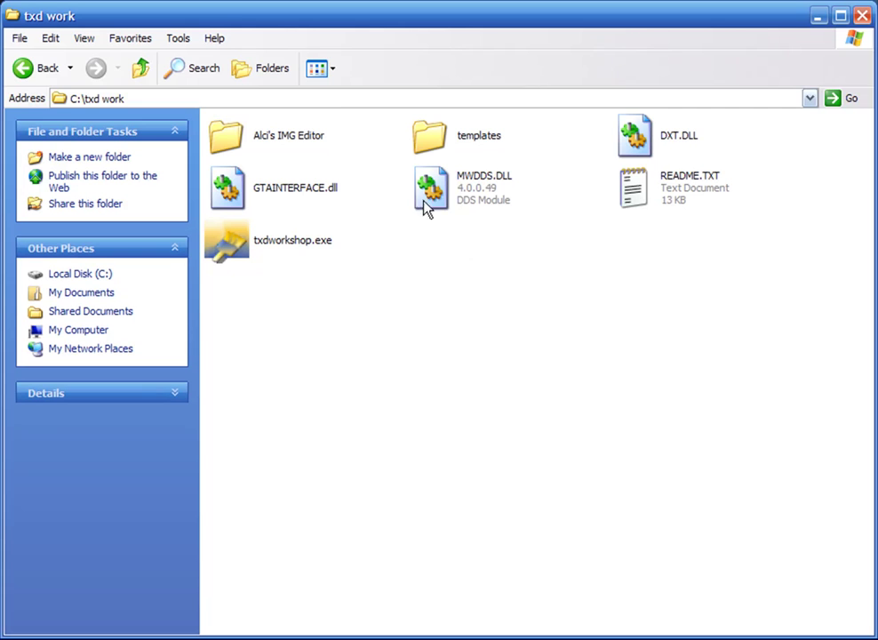
click(328, 96)
text(C)
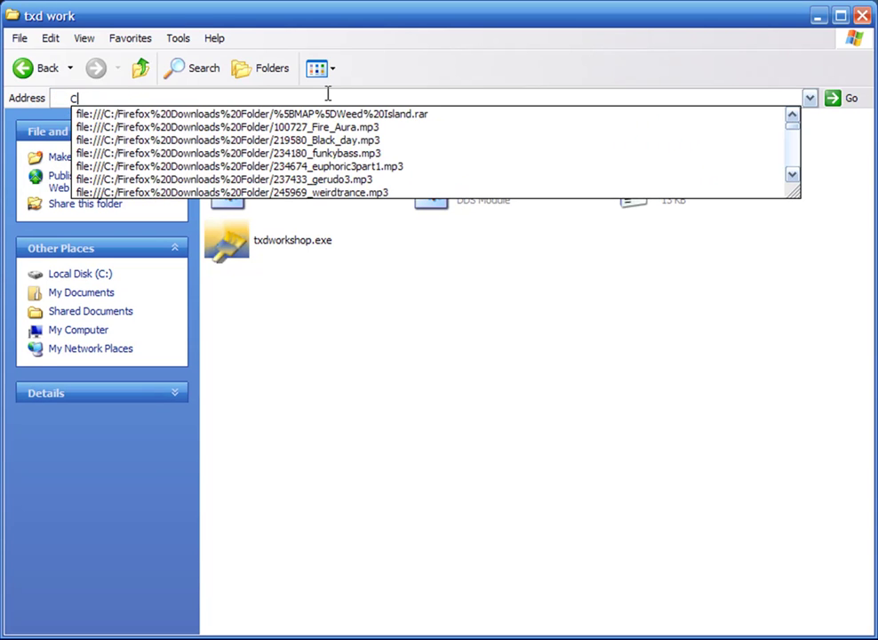
text(:\gta san)
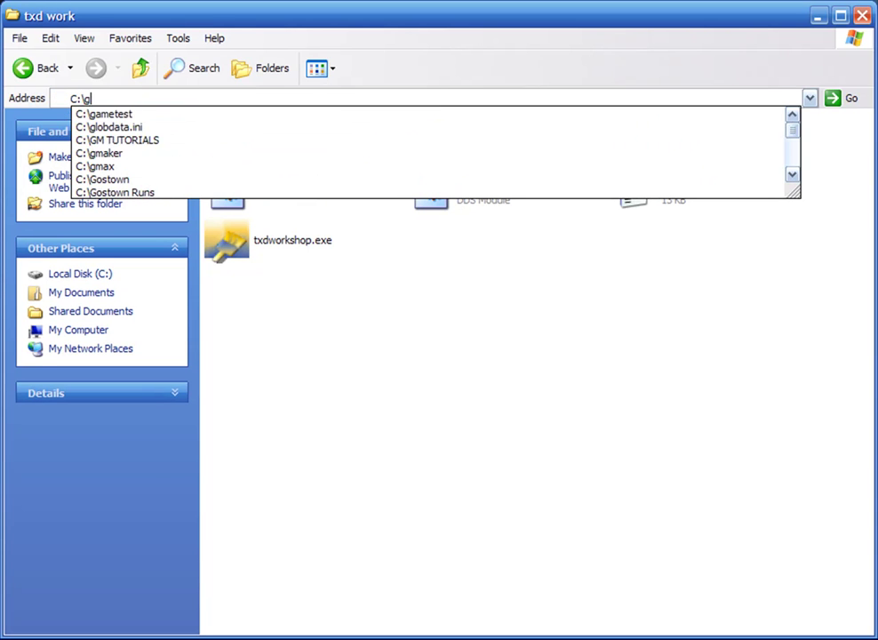
key(Down)
key(Return)
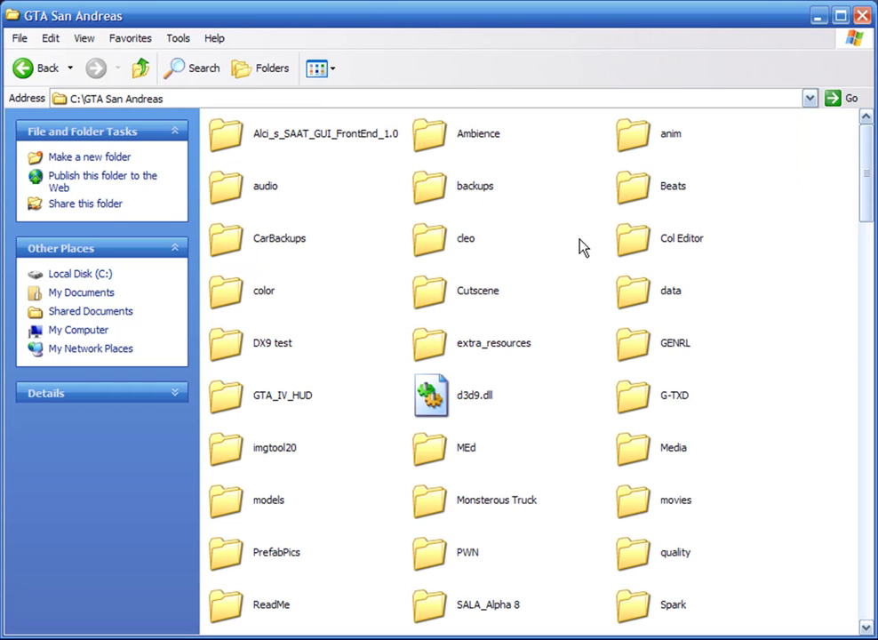
Open models, then the robo man folder holding the RoboDude bmybar.dff and bmybar.txd
key(m)
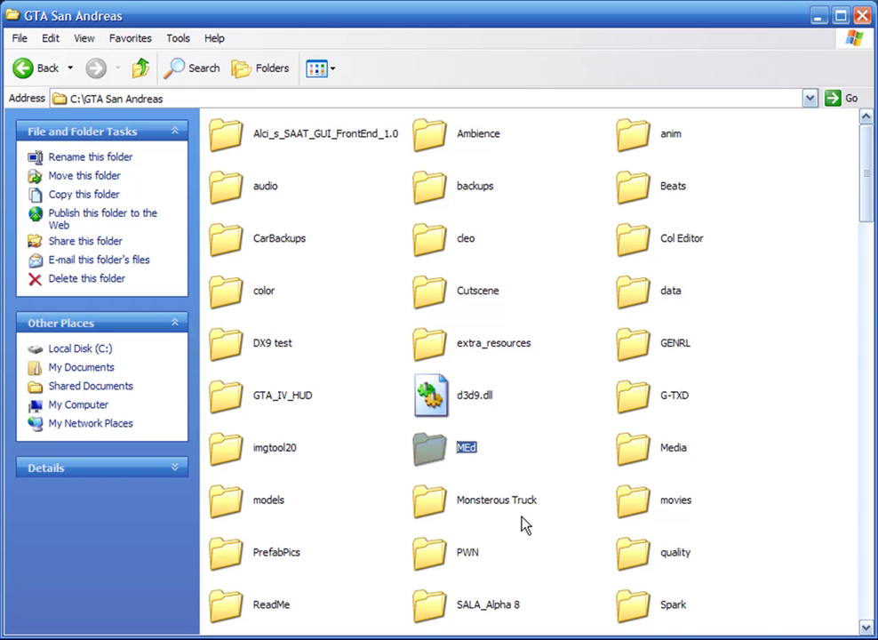
double_click(241, 515)
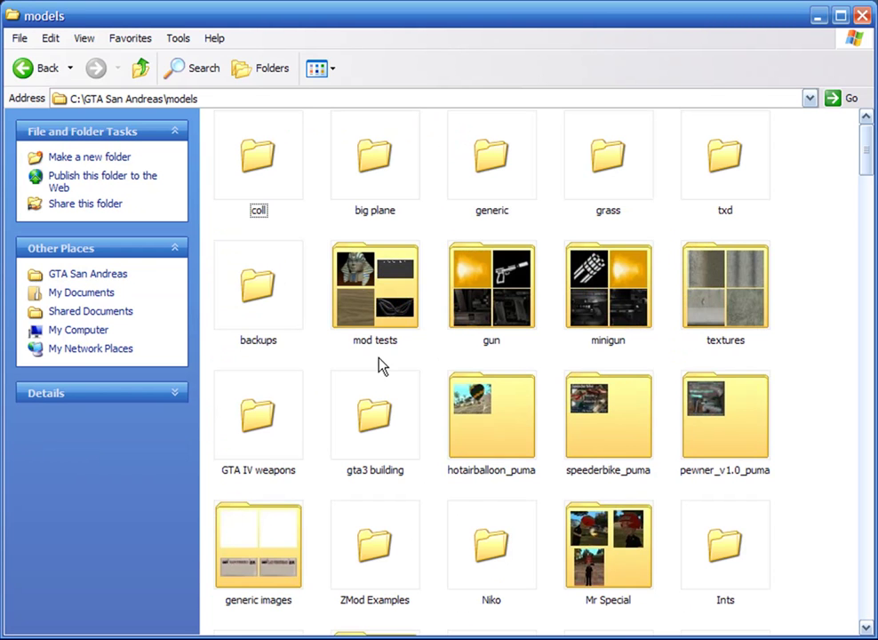
scroll(378, 364, down, 20)
scroll(377, 365, down, 10)
double_click(298, 586)
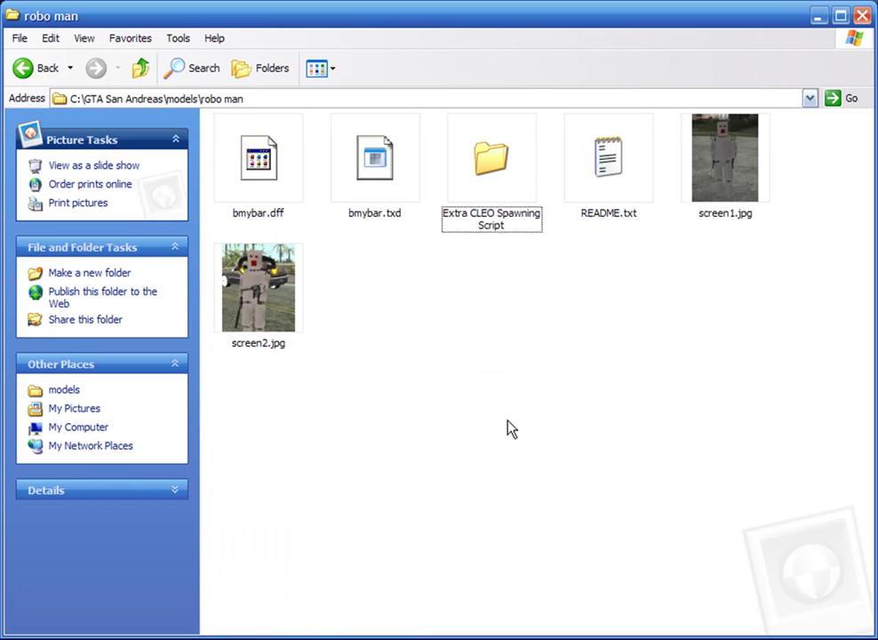
click(258, 162)
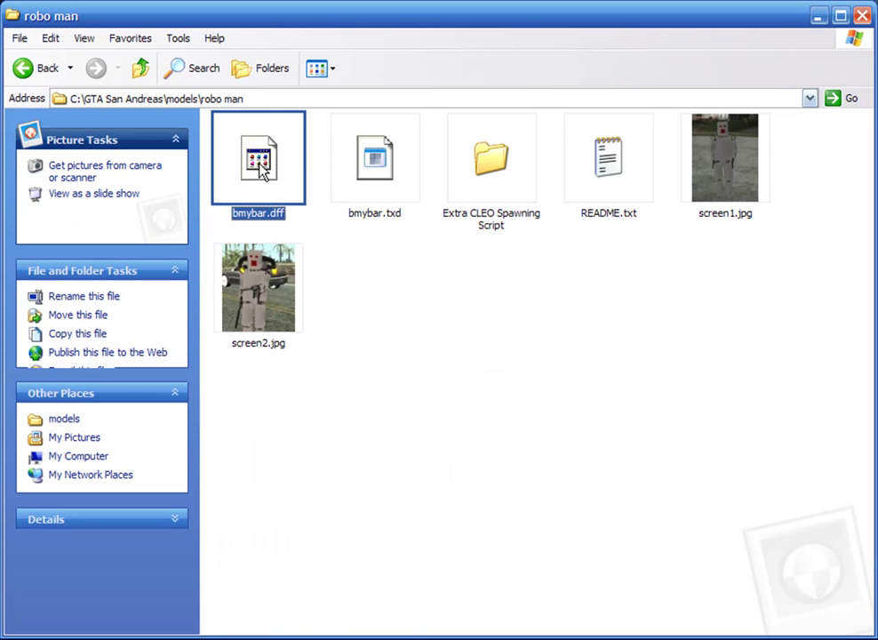
click(524, 477)
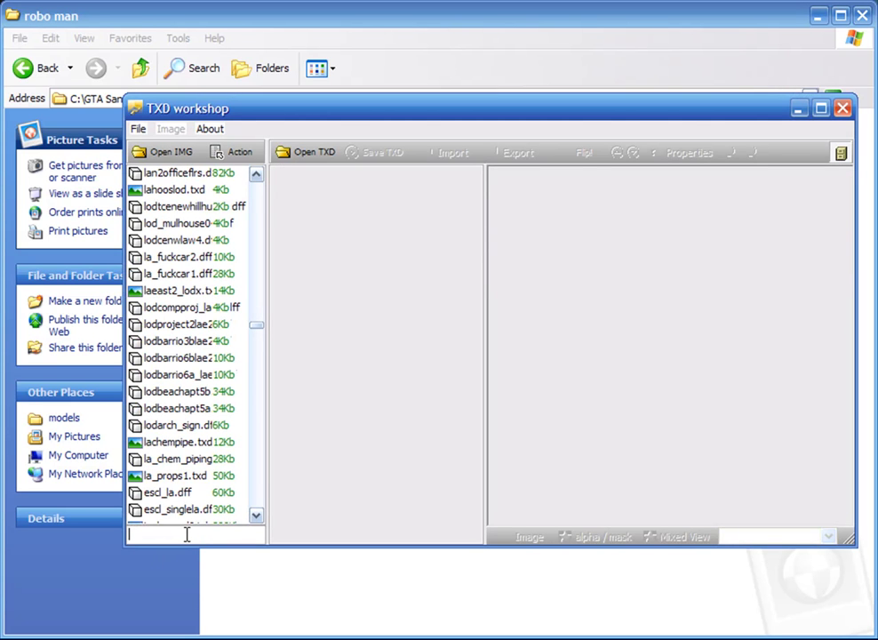
Filter the archive list for 'bmybar' and rename bmybar.dff to bmybar.dORG
click(186, 534)
text(bmybar)
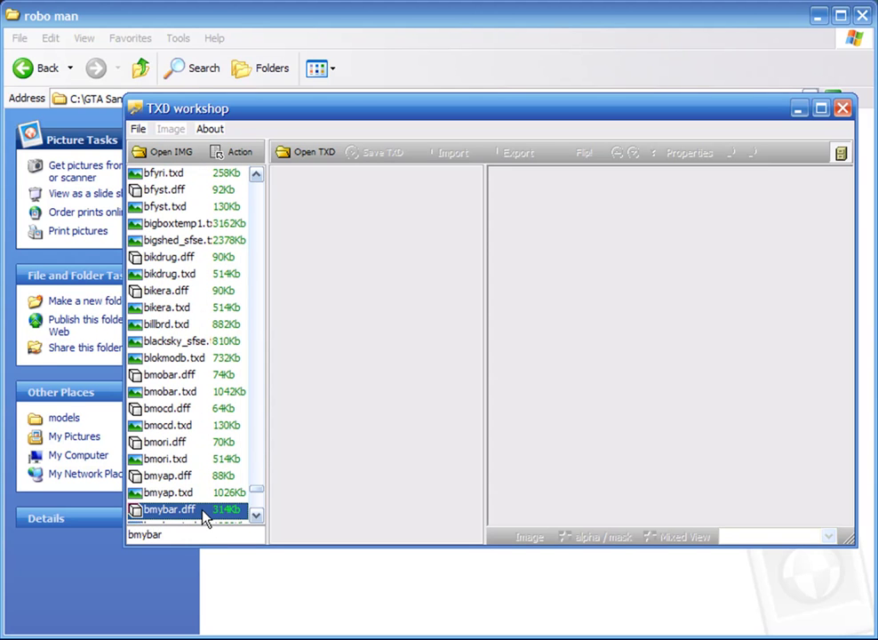
scroll(204, 515, down, 1)
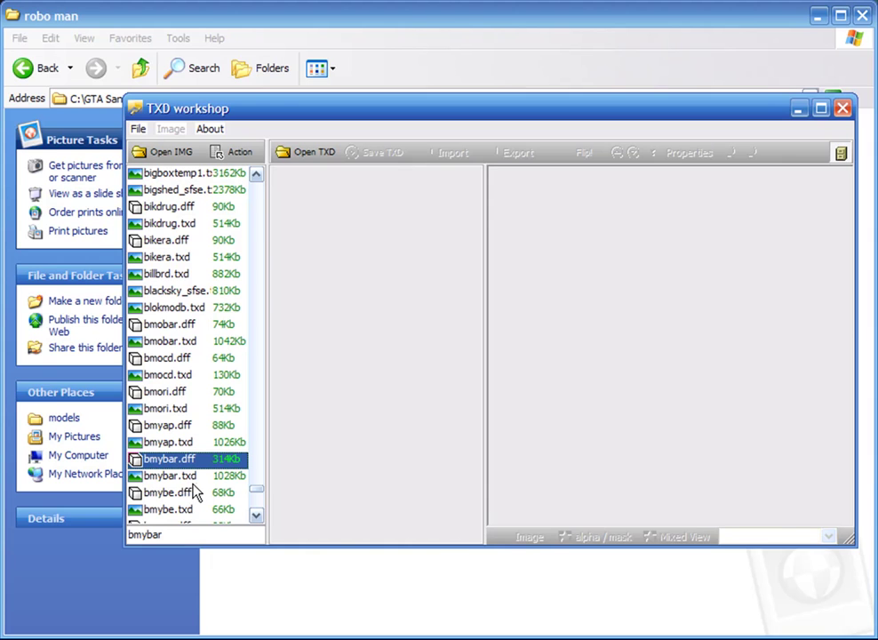
click(197, 478)
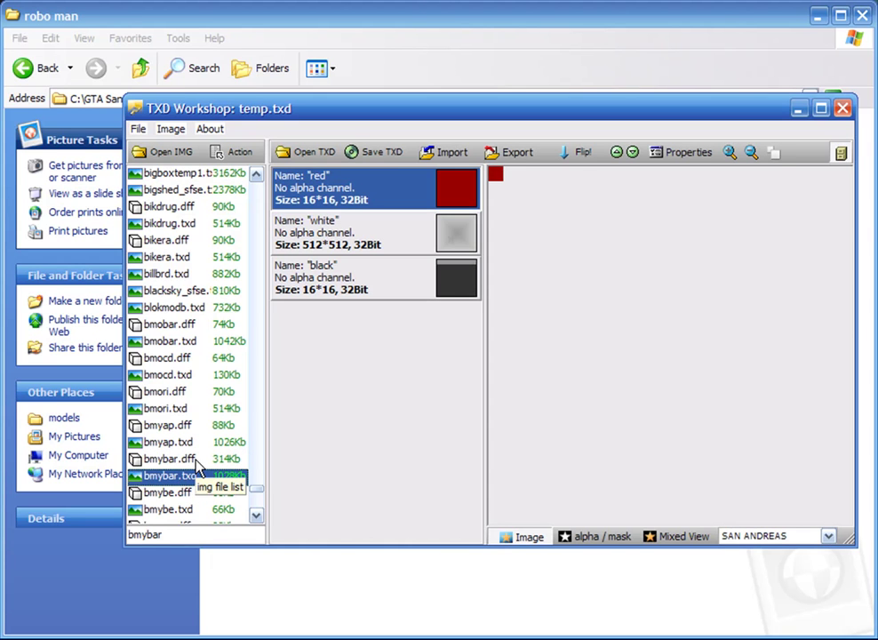
click(197, 461)
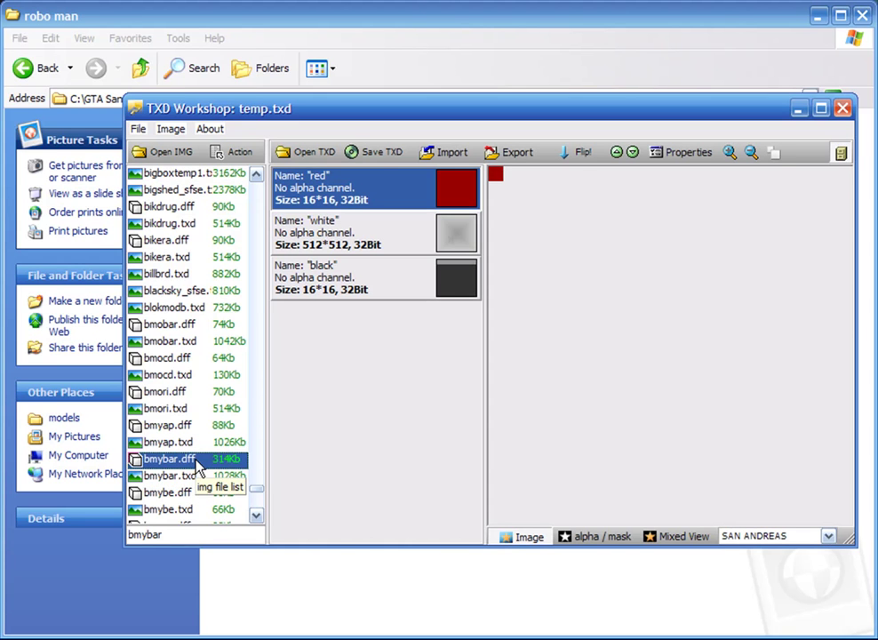
right_click(196, 467)
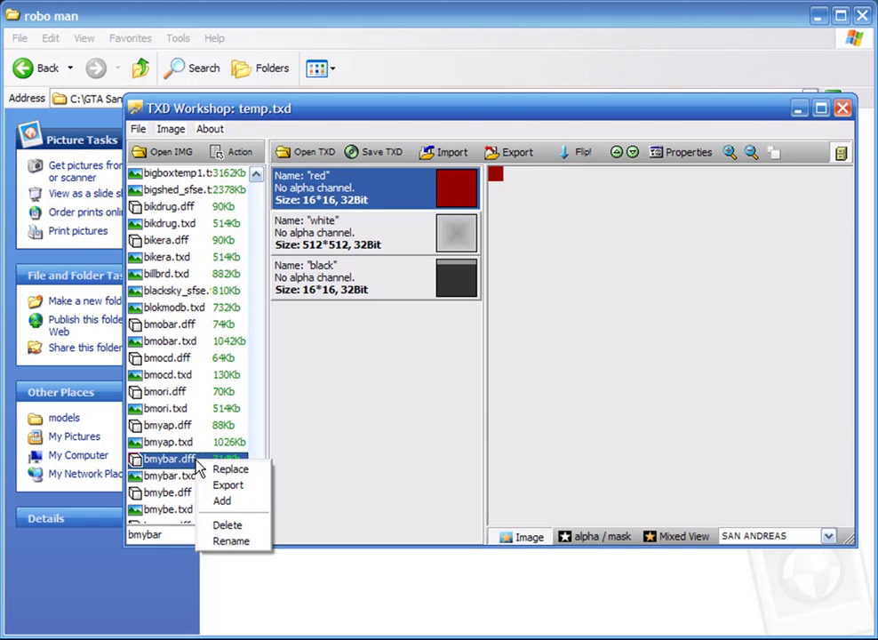
click(257, 543)
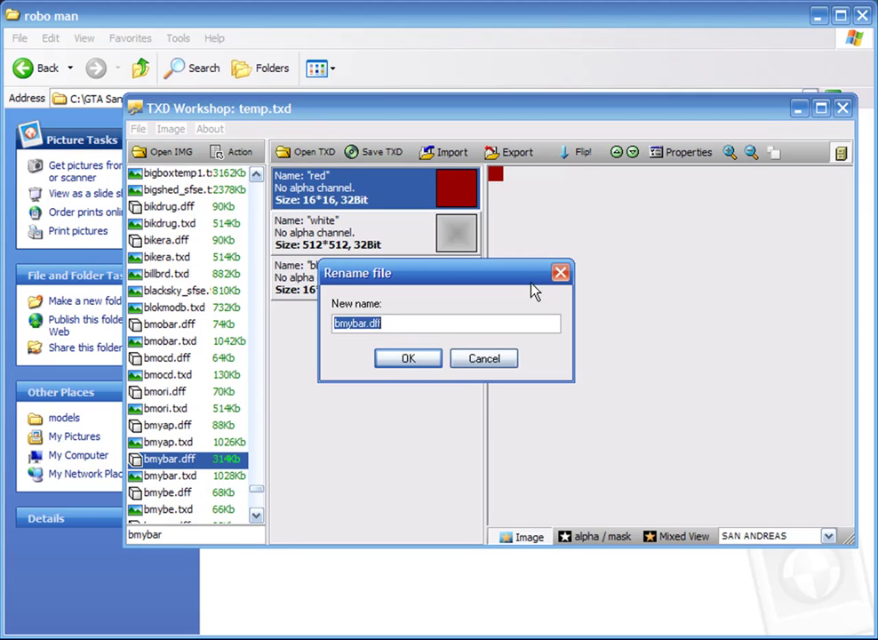
click(448, 329)
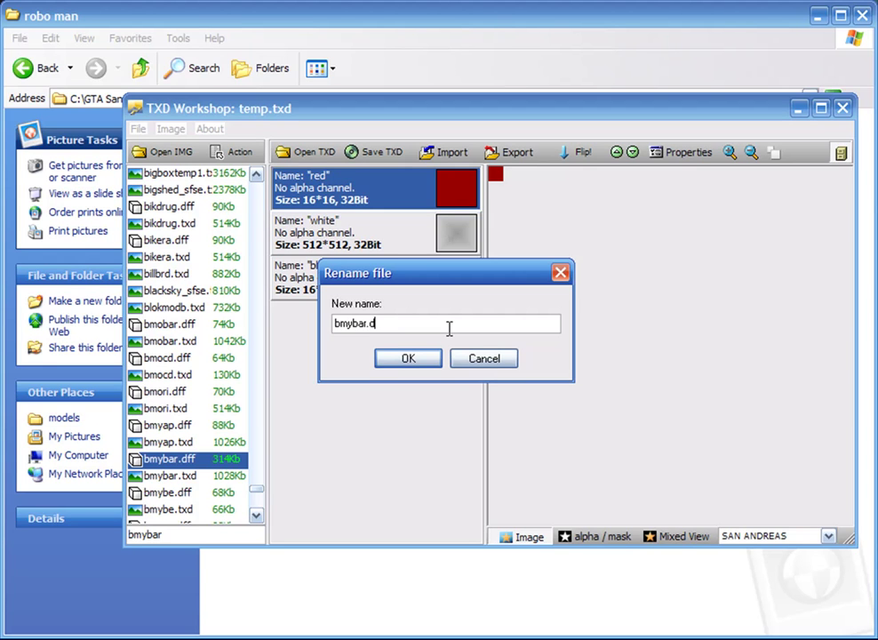
text(ORG)
click(407, 358)
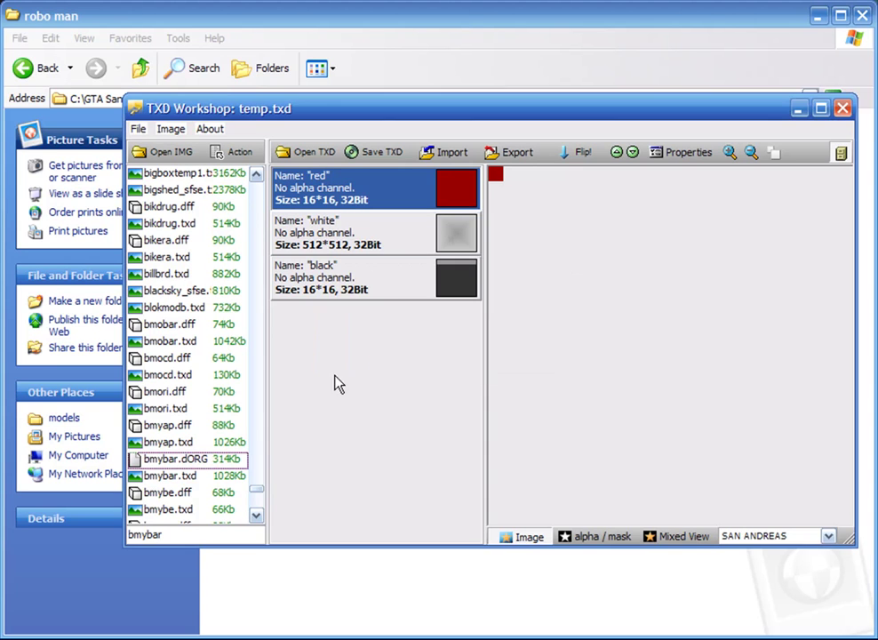
Rename the archive's bmybar.txd to bmybar.tORG
right_click(189, 484)
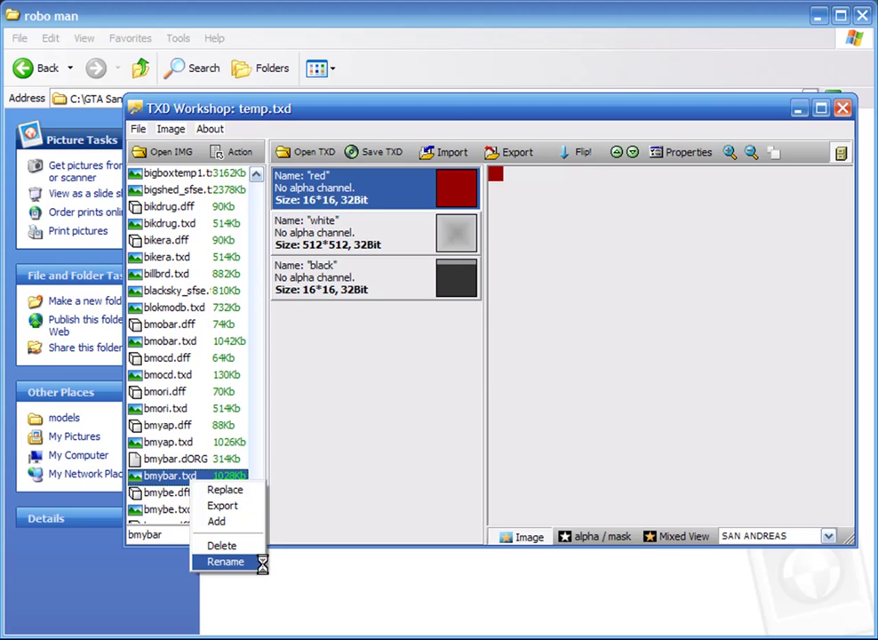
click(257, 561)
click(443, 325)
key(BackSpace)
key(BackSpace)
text(t)
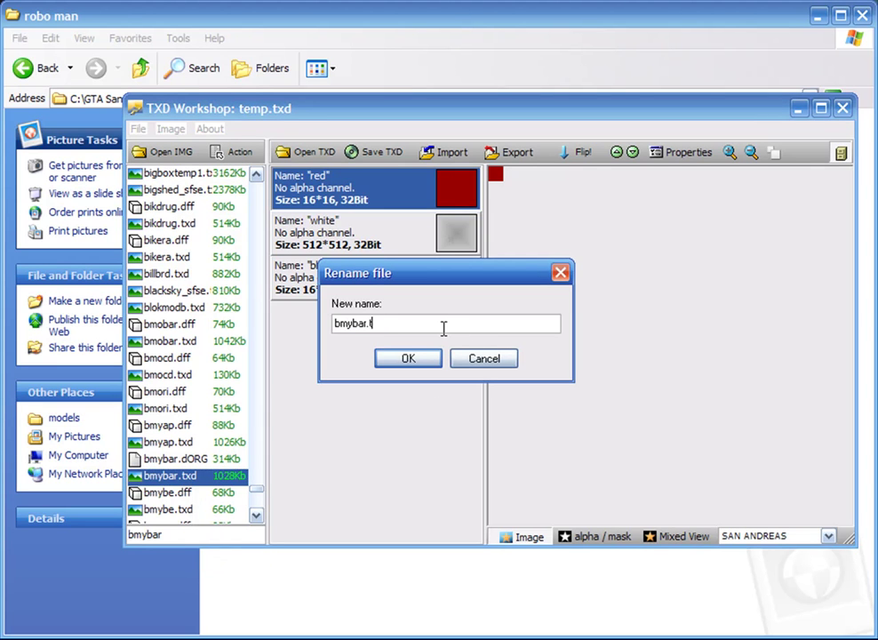
text(ORG)
click(384, 359)
drag(261, 492, 257, 514)
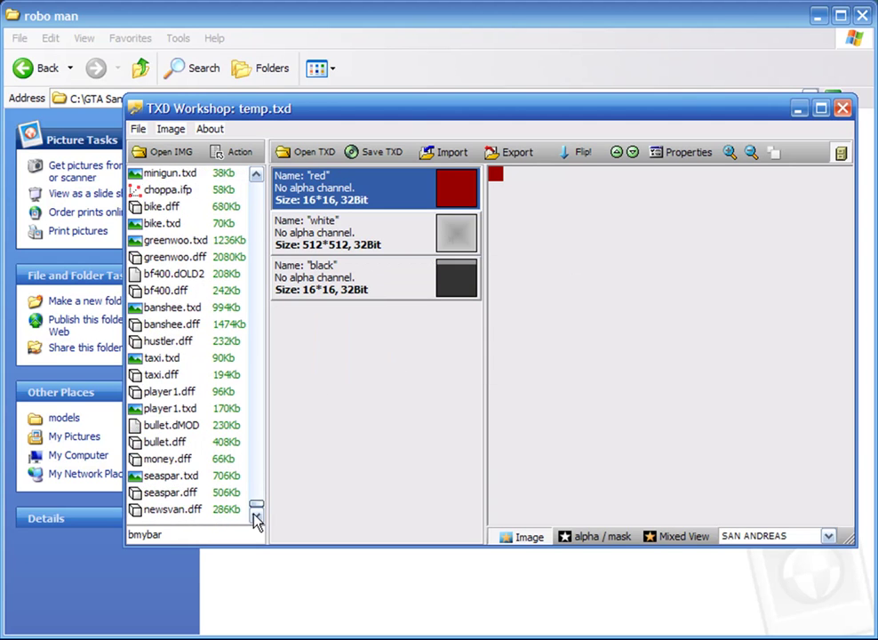
Add the new bmybar.dff from models\robo man to gta3.img
click(235, 152)
click(223, 205)
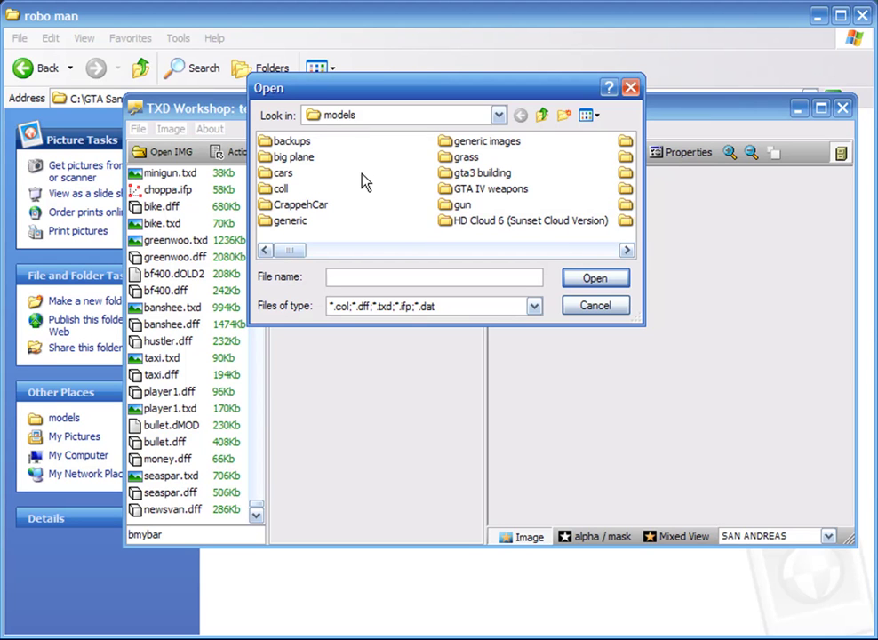
scroll(365, 181, right, 1)
scroll(396, 181, right, 1)
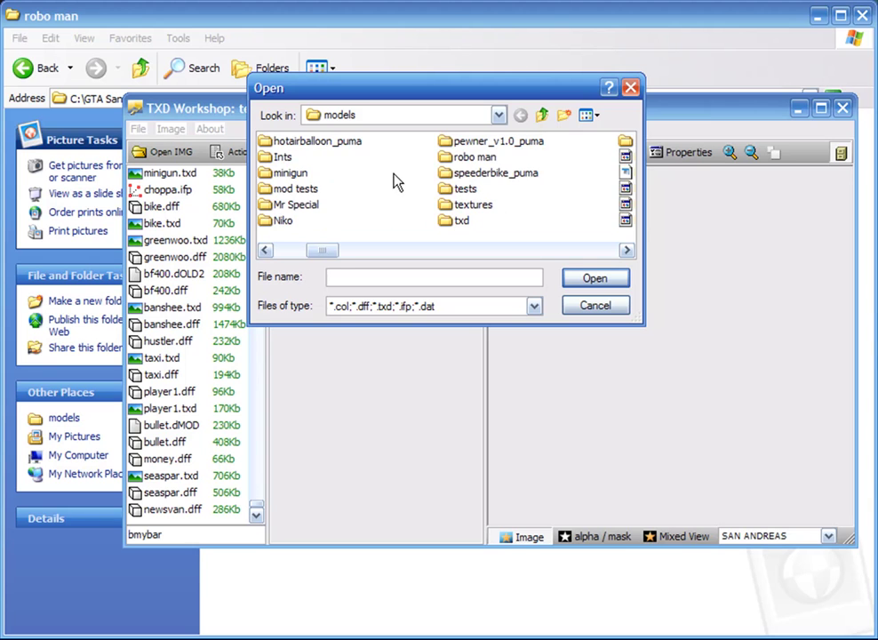
double_click(471, 157)
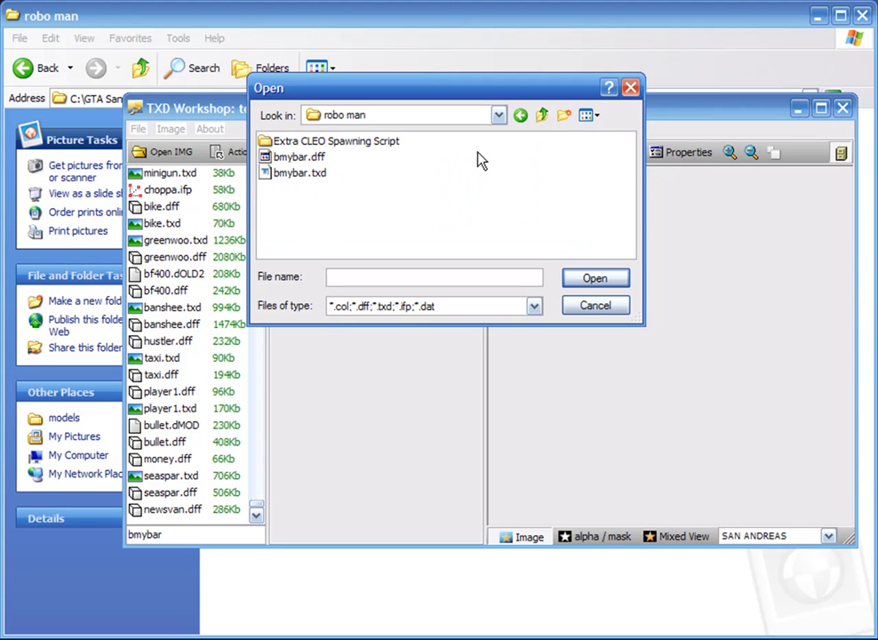
click(302, 157)
click(302, 173)
click(302, 157)
click(319, 175)
click(319, 159)
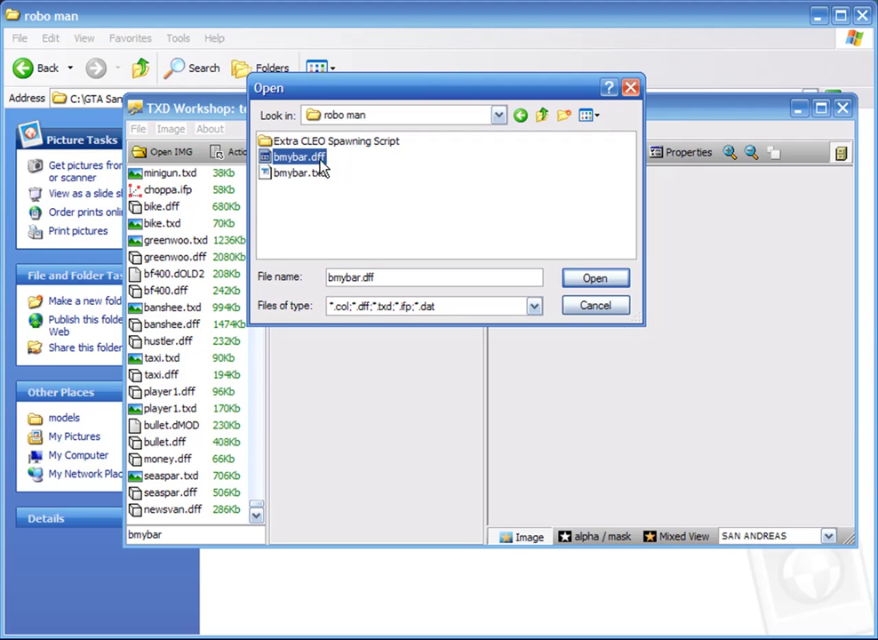
click(322, 178)
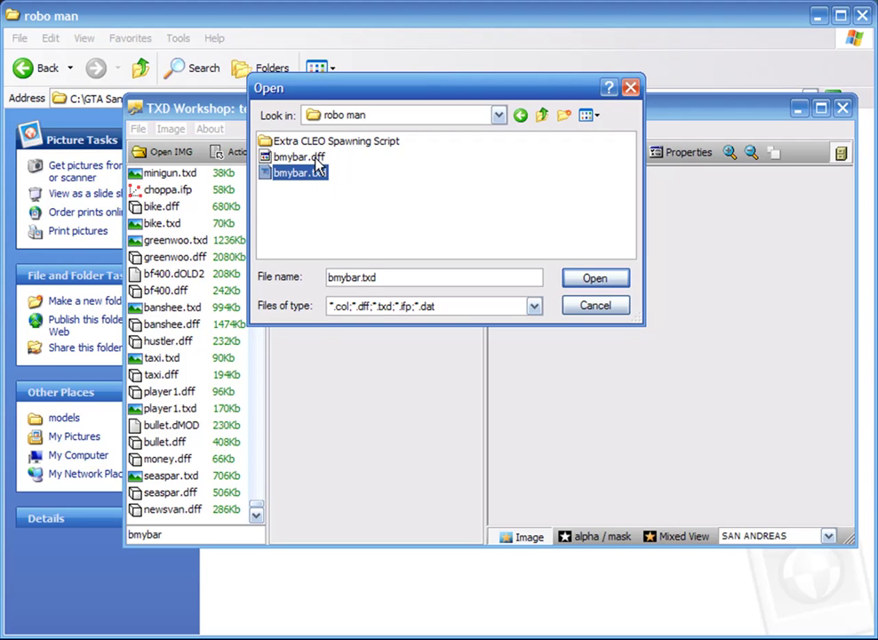
click(322, 160)
click(593, 278)
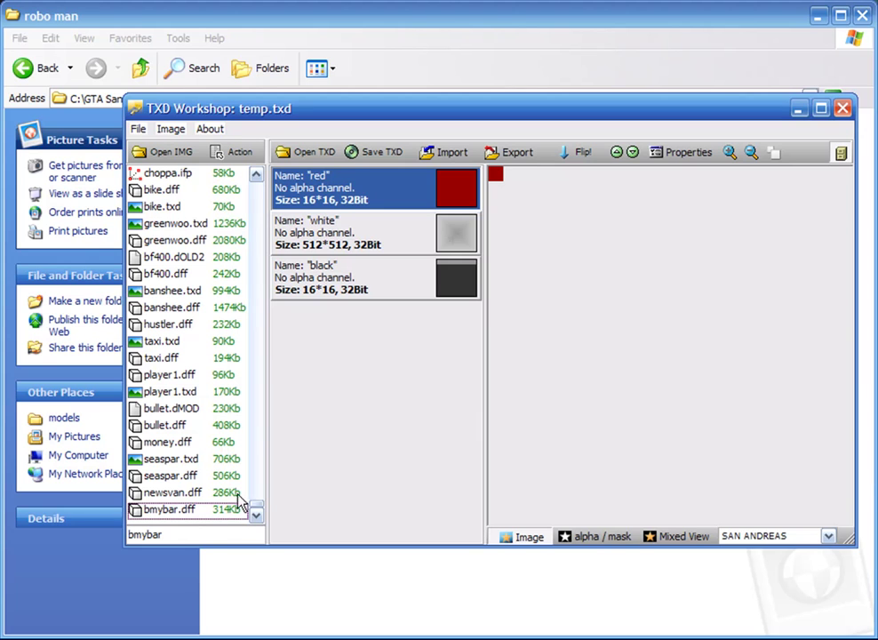
click(221, 514)
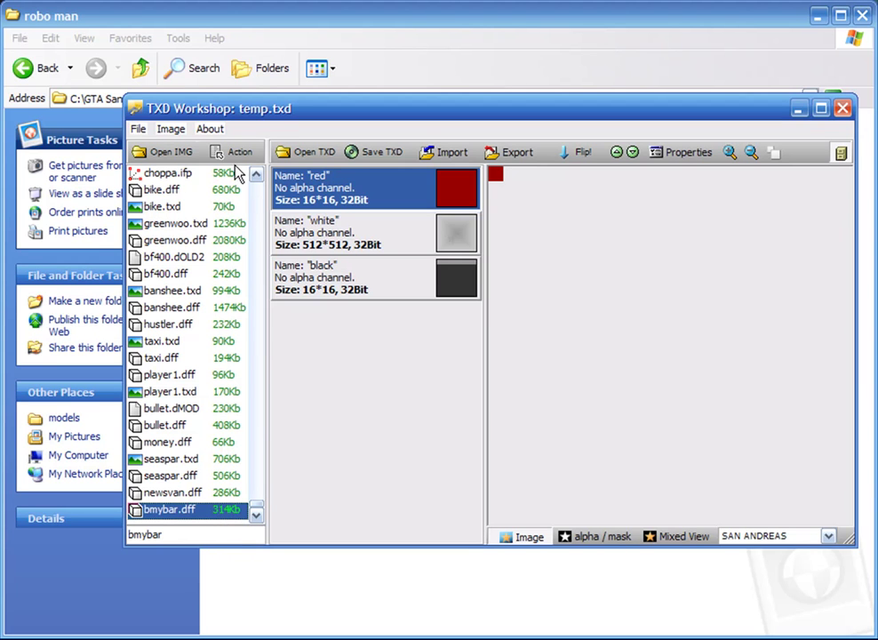
Add the new bmybar.txd, check both added entries, and close TXD Workshop
click(235, 152)
click(223, 204)
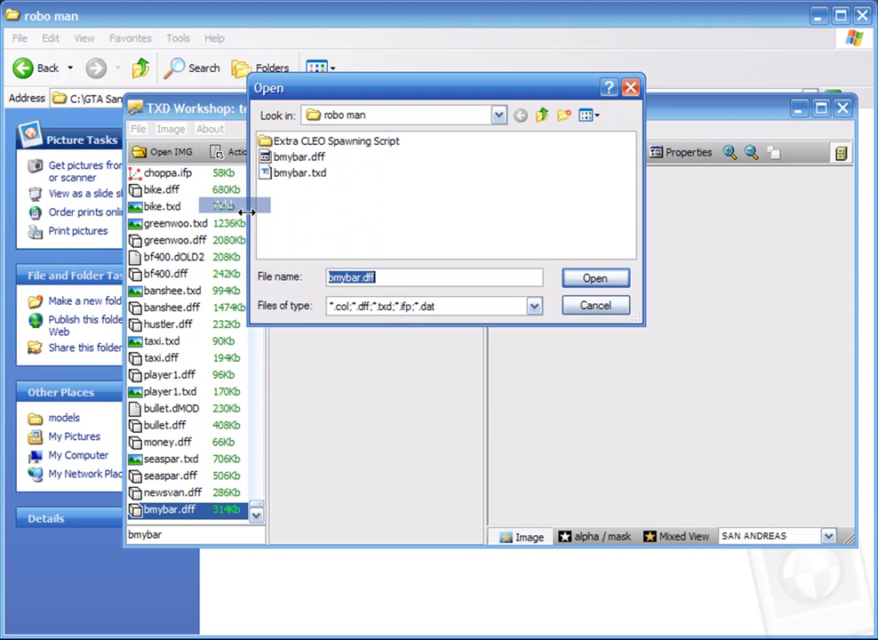
double_click(321, 175)
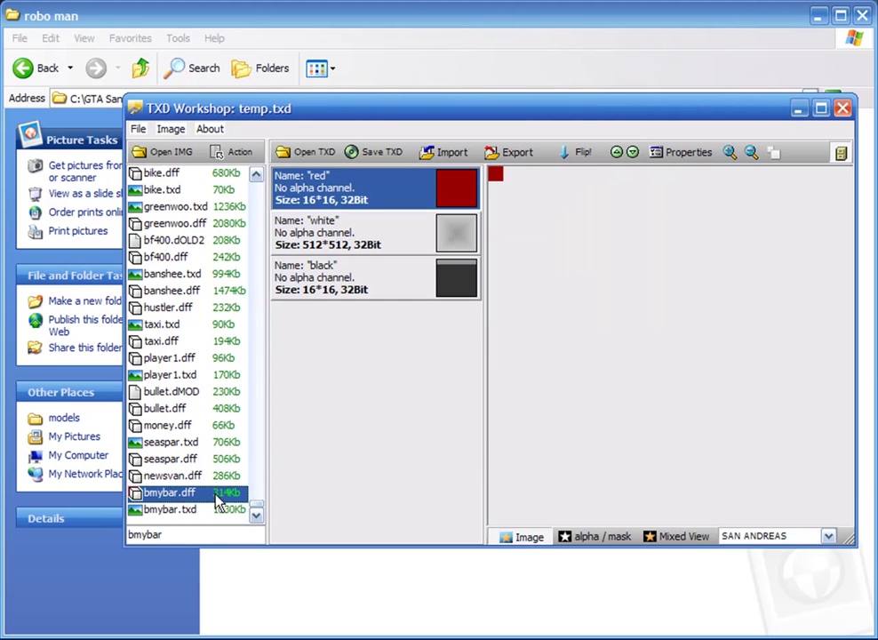
click(217, 512)
click(211, 494)
click(212, 512)
click(208, 494)
click(188, 510)
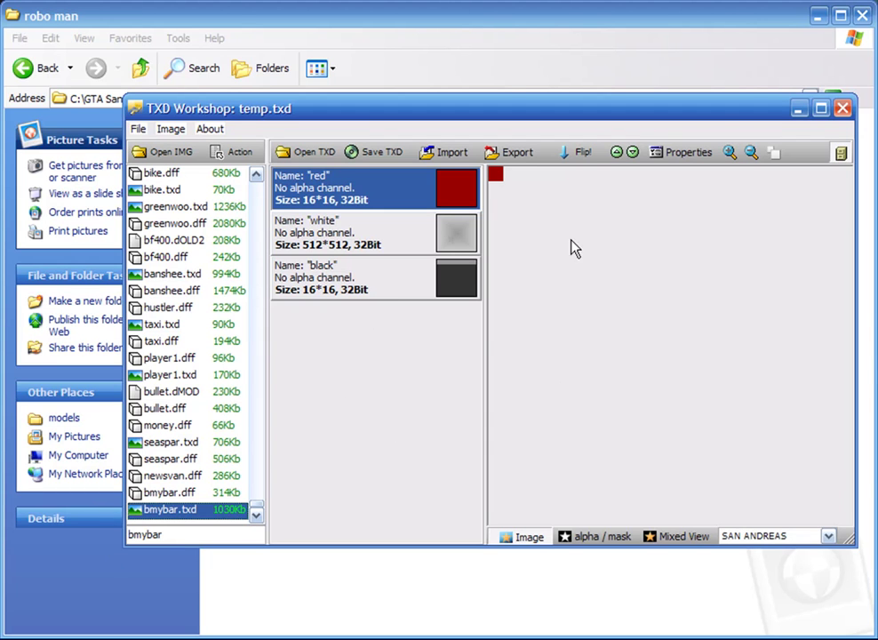
click(843, 109)
drag(613, 489, 549, 368)
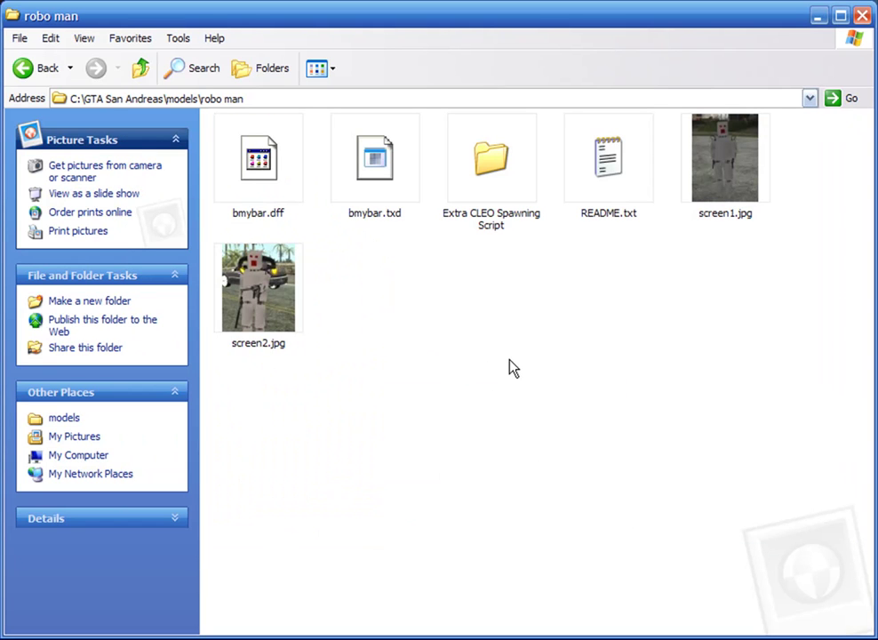
click(245, 290)
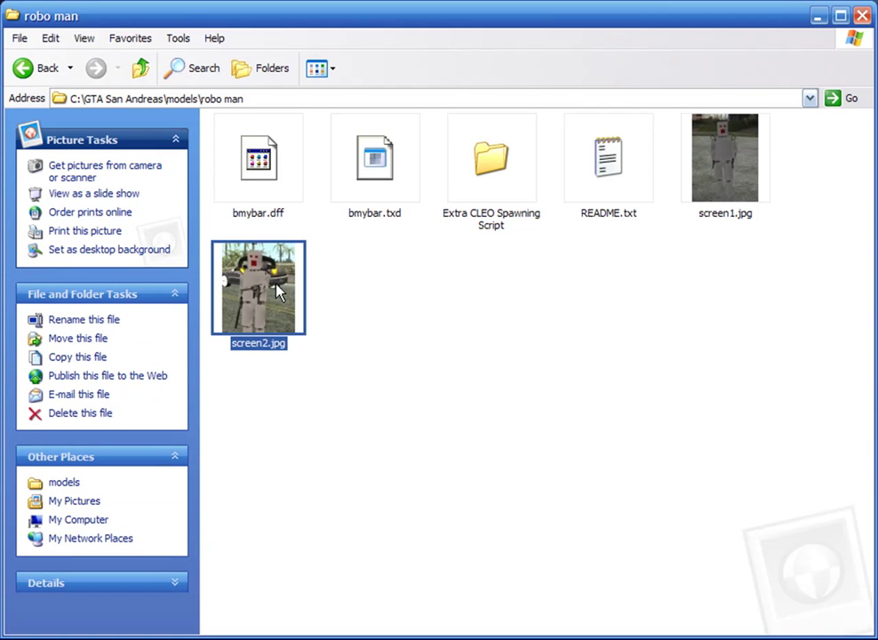
click(457, 390)
drag(485, 389, 258, 293)
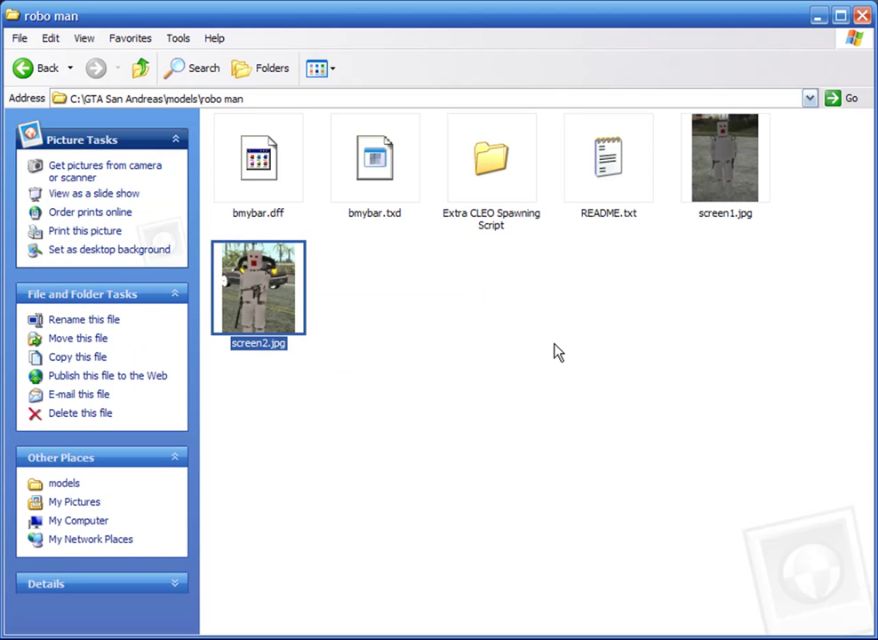
click(553, 353)
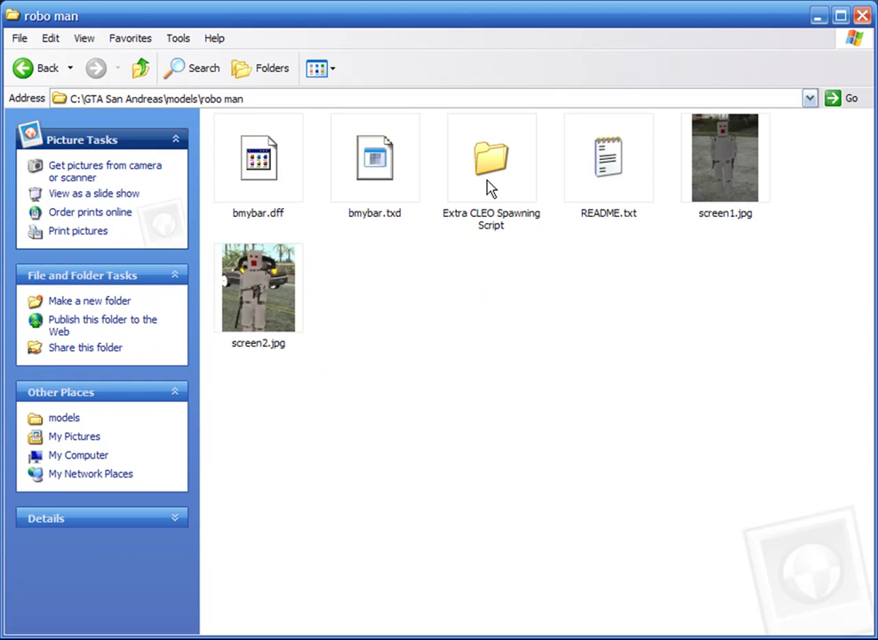
double_click(490, 188)
right_click(487, 177)
click(374, 308)
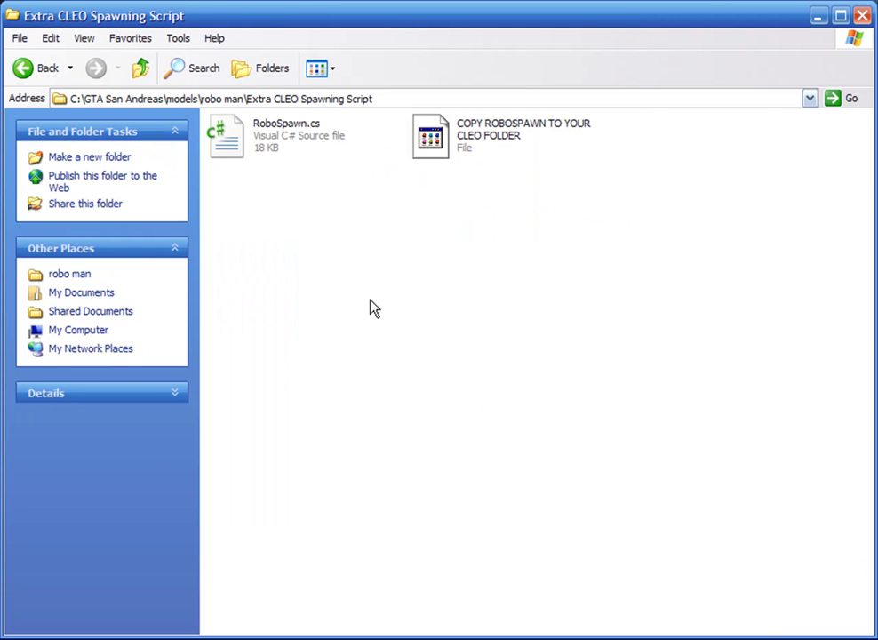
key(alt+Left)
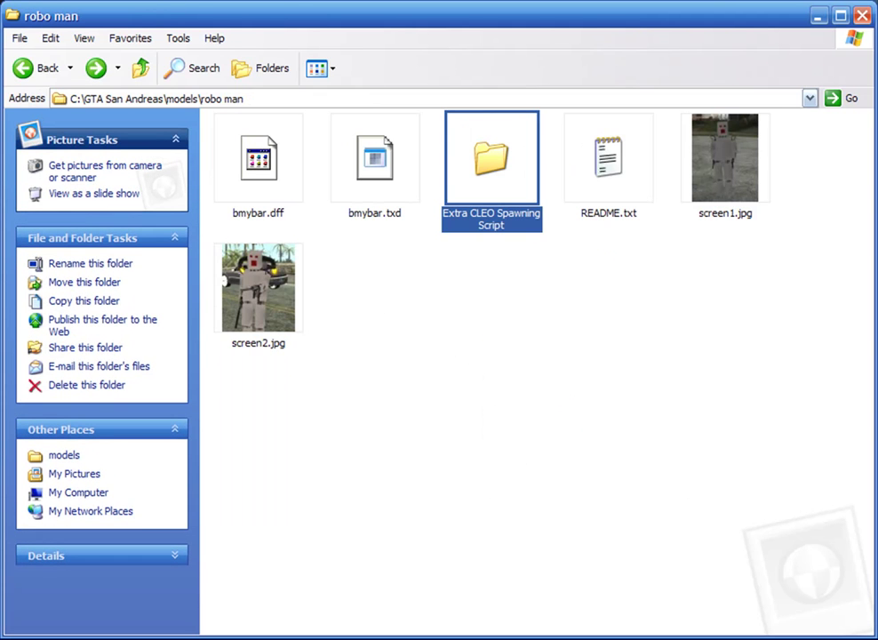
click(456, 524)
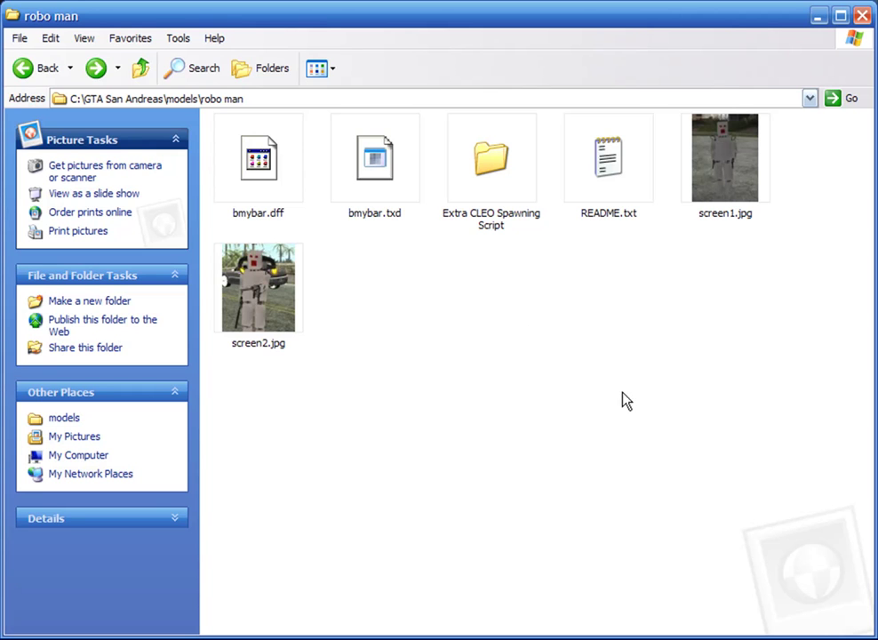
double_click(494, 175)
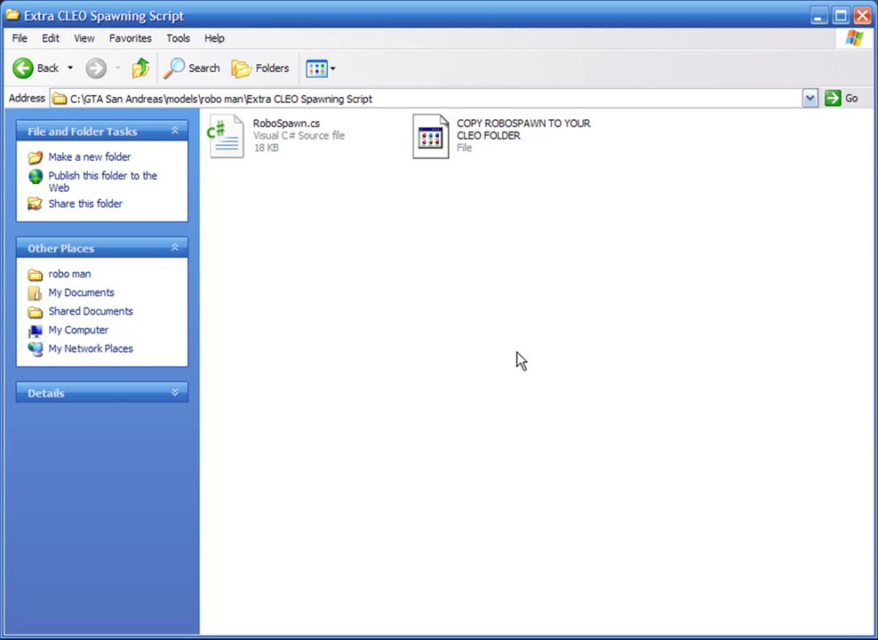
key(alt+Left)
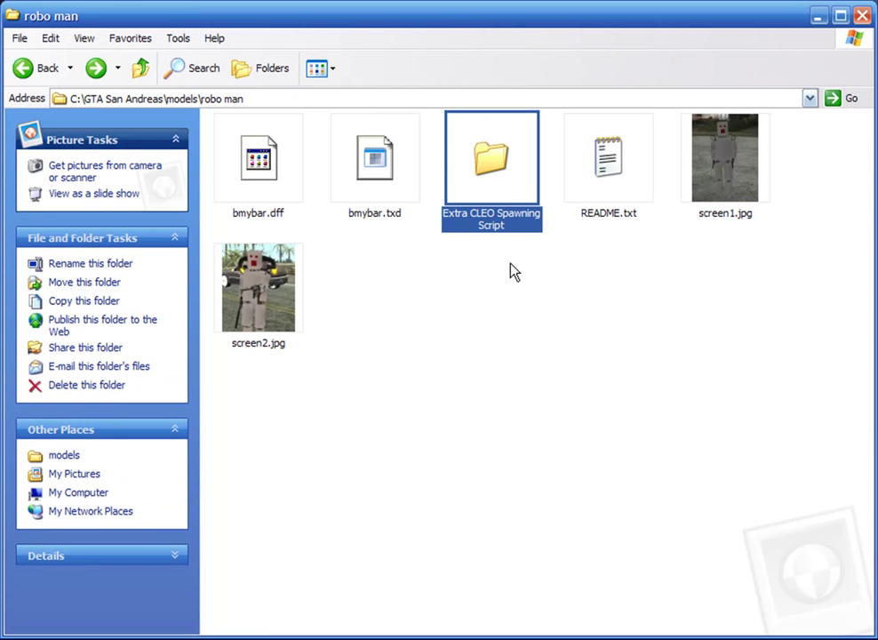
drag(532, 294, 542, 342)
double_click(487, 185)
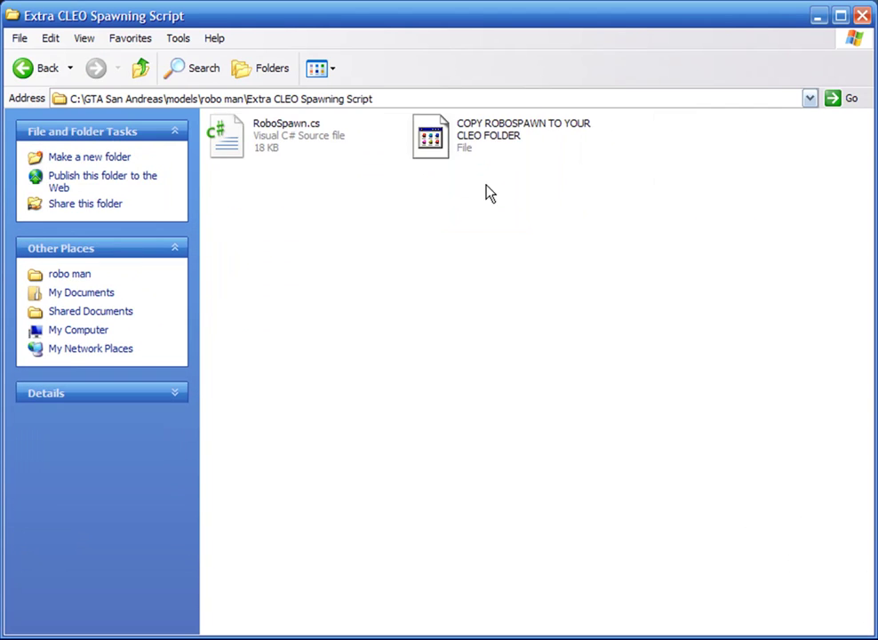
click(255, 156)
click(441, 349)
key(alt+Left)
Go up from robo man to the GTA San Andreas game folder
click(138, 68)
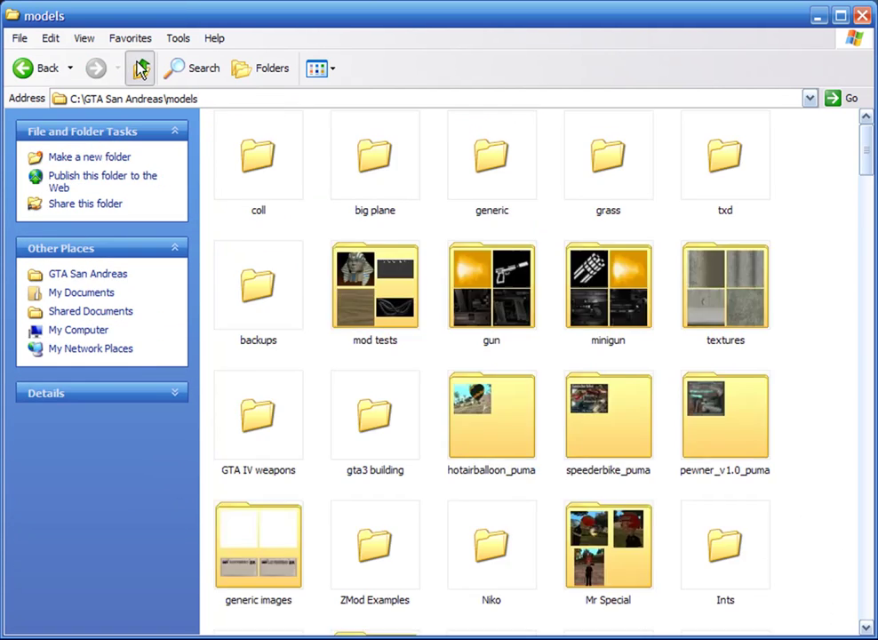
click(137, 68)
scroll(540, 213, down, 3)
scroll(551, 213, up, 3)
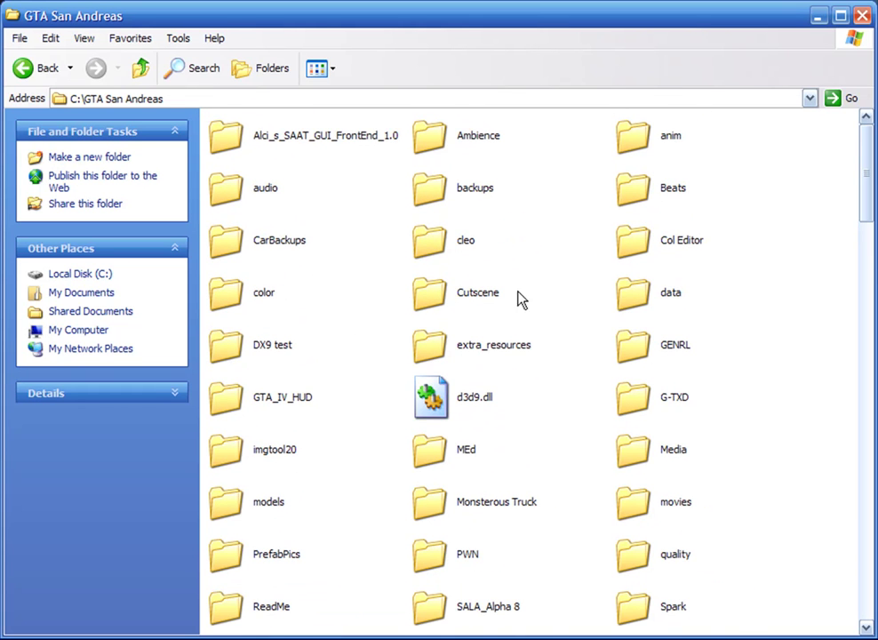
Look inside the cleo scripts folder, then return and scroll through GTA San Andreas
double_click(460, 248)
scroll(552, 286, down, 3)
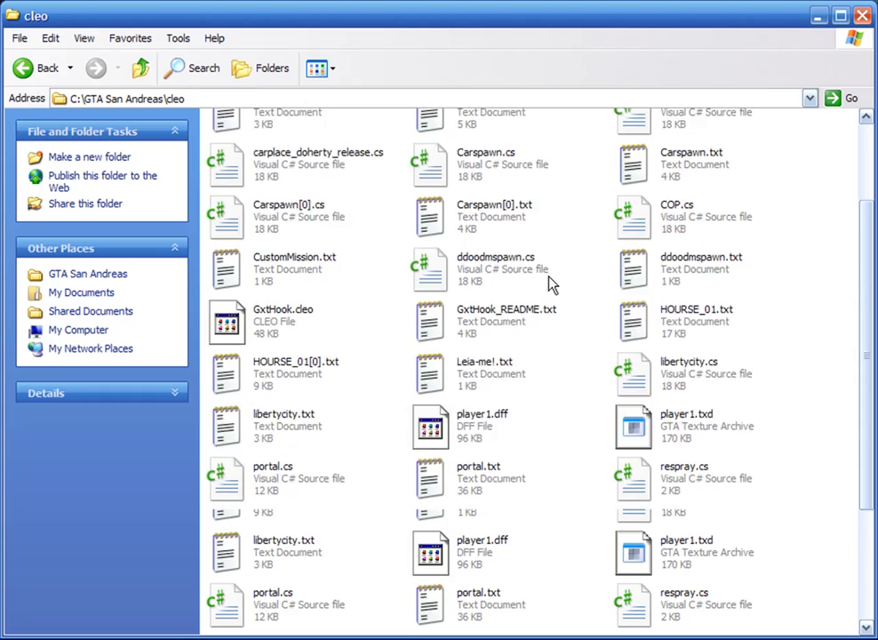
scroll(553, 285, up, 1)
key(BackSpace)
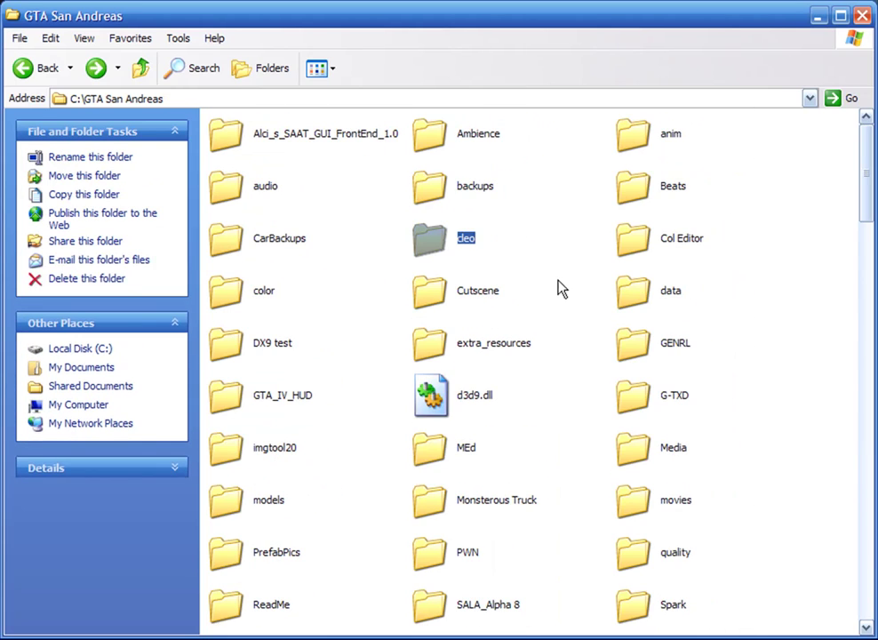
click(561, 260)
scroll(551, 372, down, 6)
scroll(698, 396, down, 10)
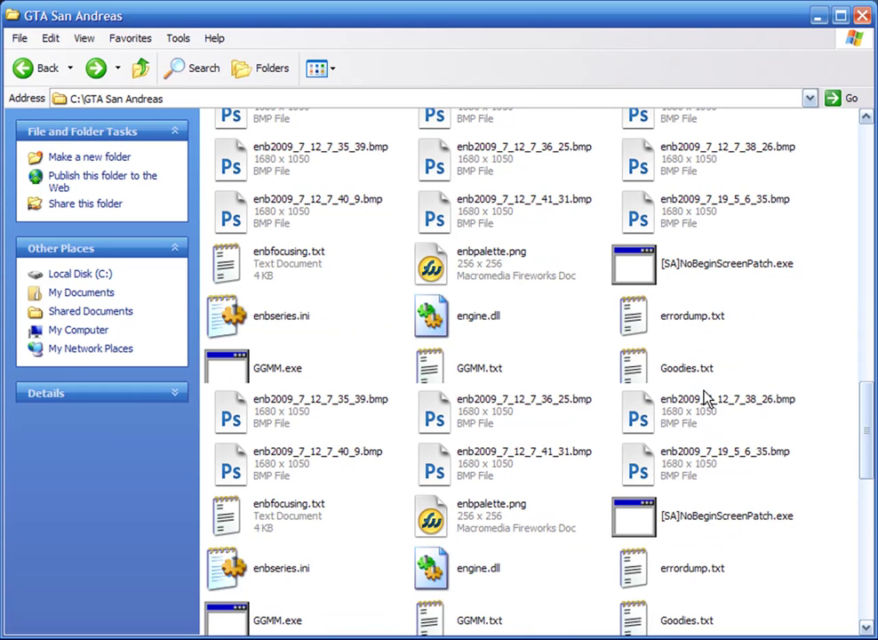
scroll(562, 442, down, 5)
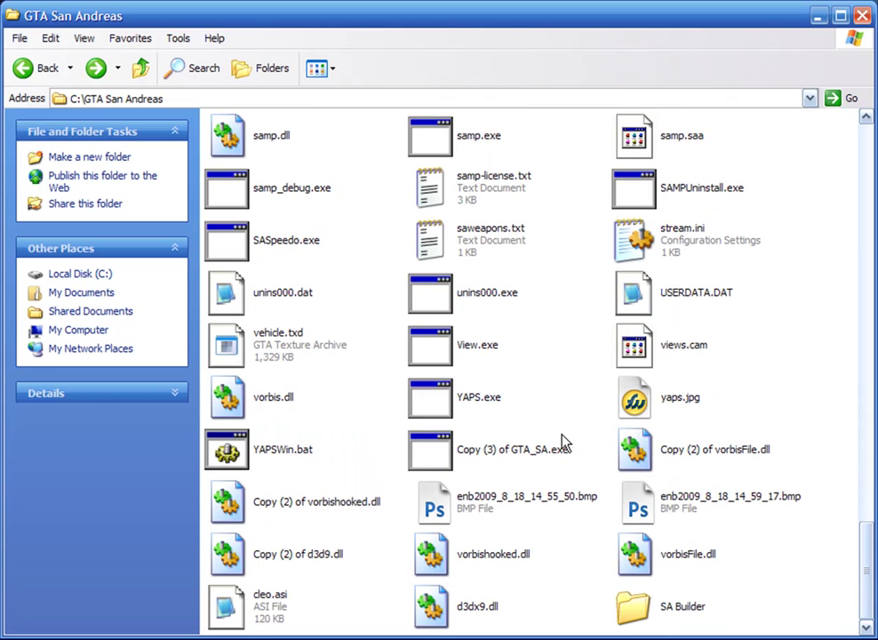